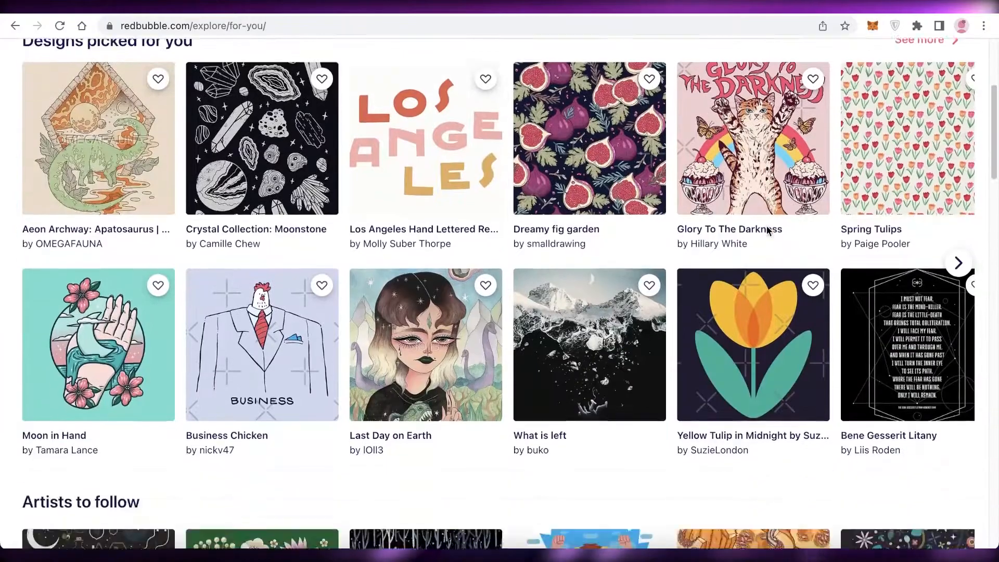
Step: Look over the recommended designs, view the Sell Your Art dashboard for the account, and return to the Redbubble home page
scroll(767, 230, down, 10)
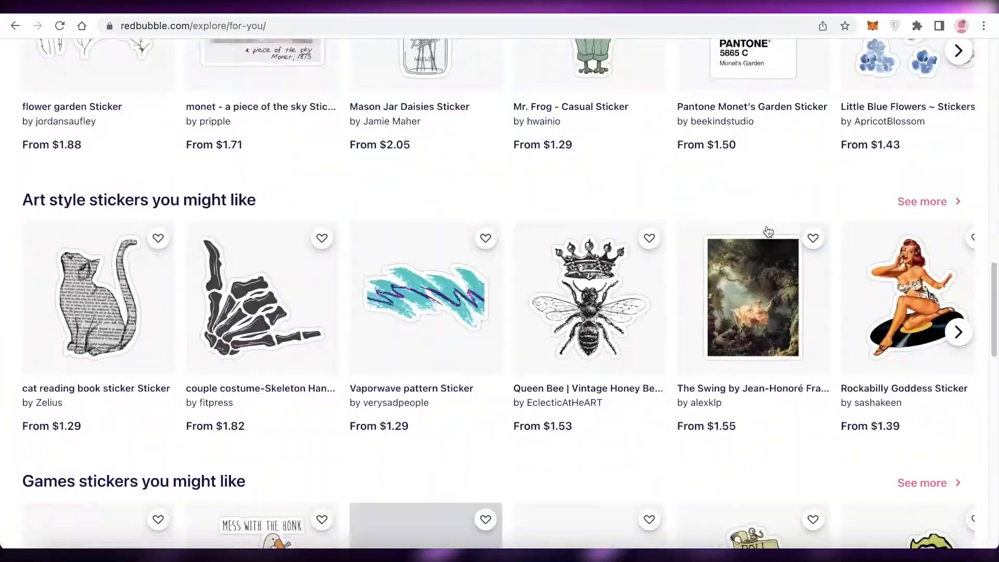
scroll(767, 230, up, 20)
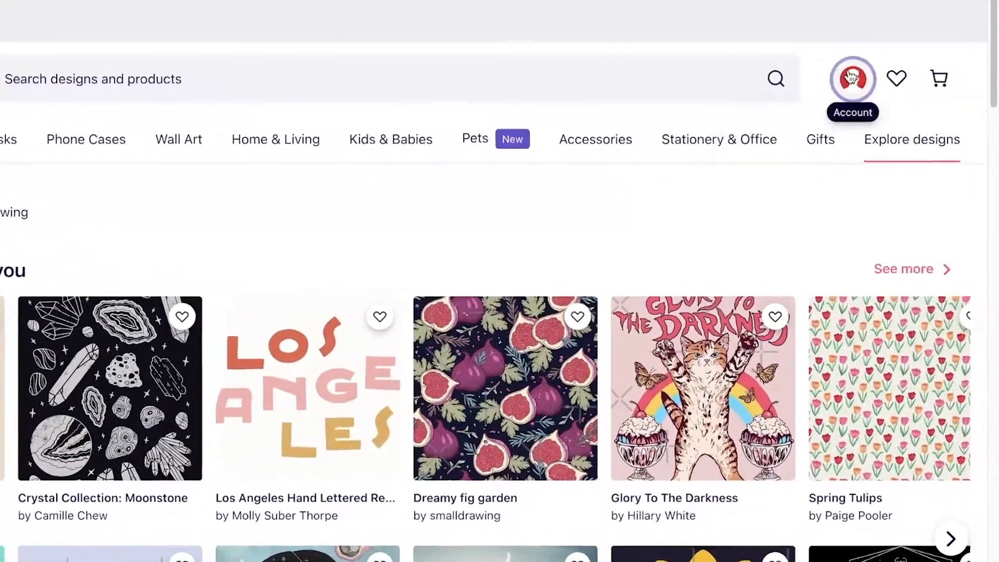
click(877, 110)
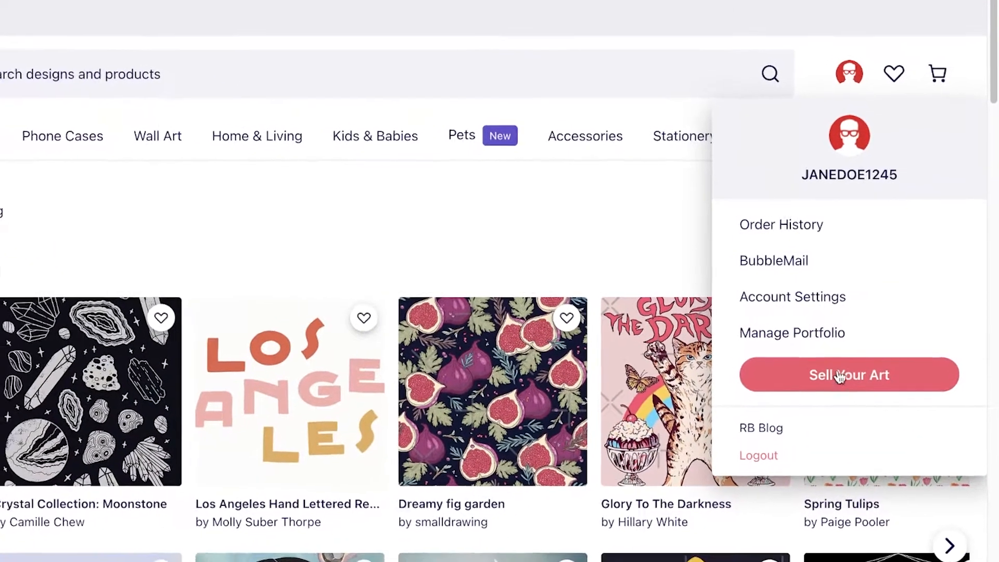
click(847, 390)
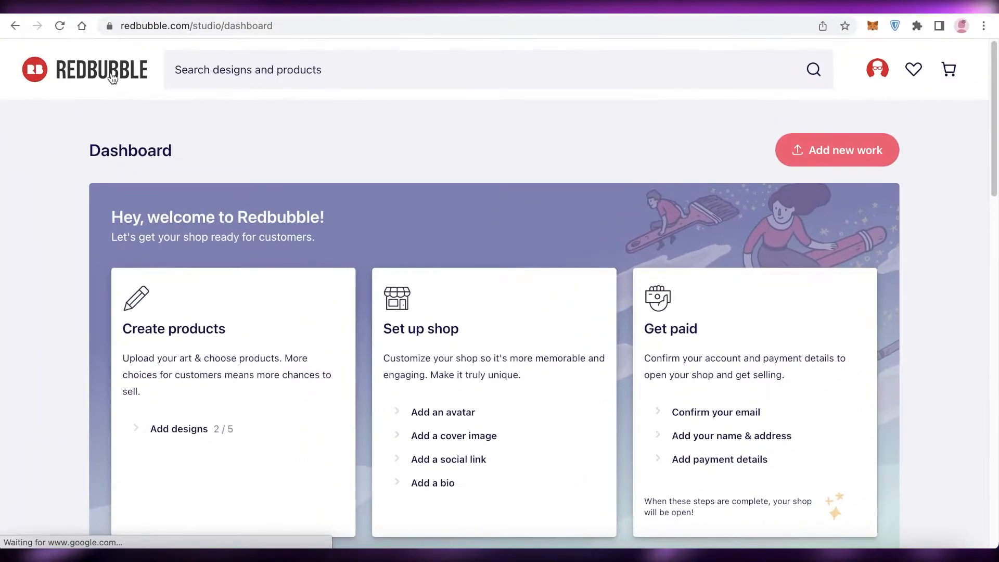
click(100, 69)
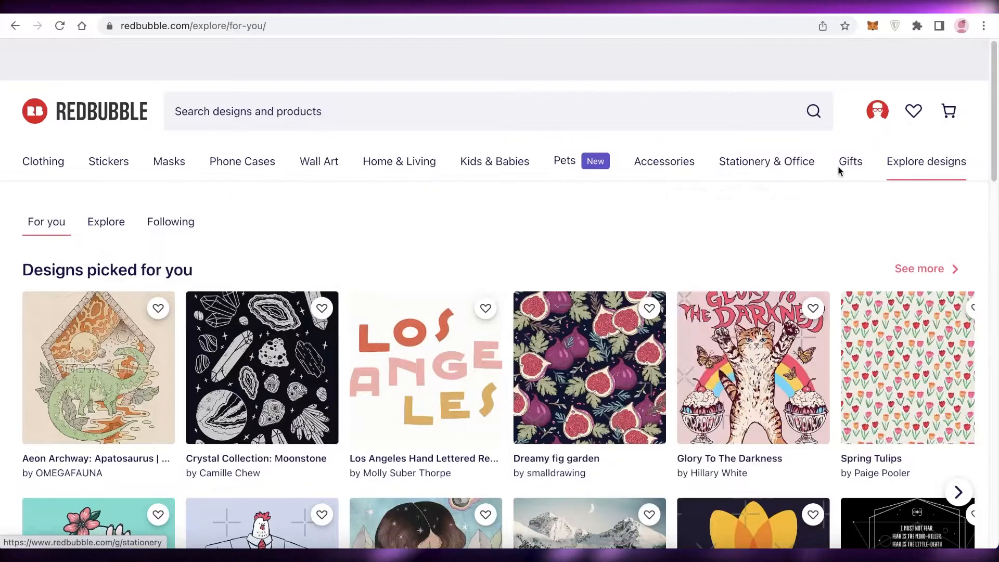
Step: Look through the designs picked for you and the artists to follow on the explore page
scroll(538, 314, down, 8)
scroll(538, 313, up, 8)
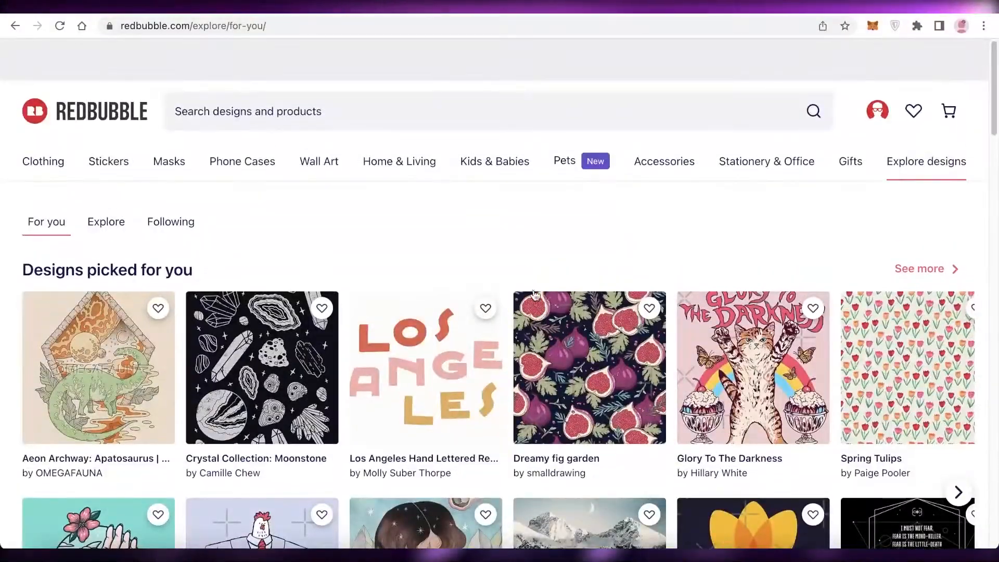
mouse_move(473, 174)
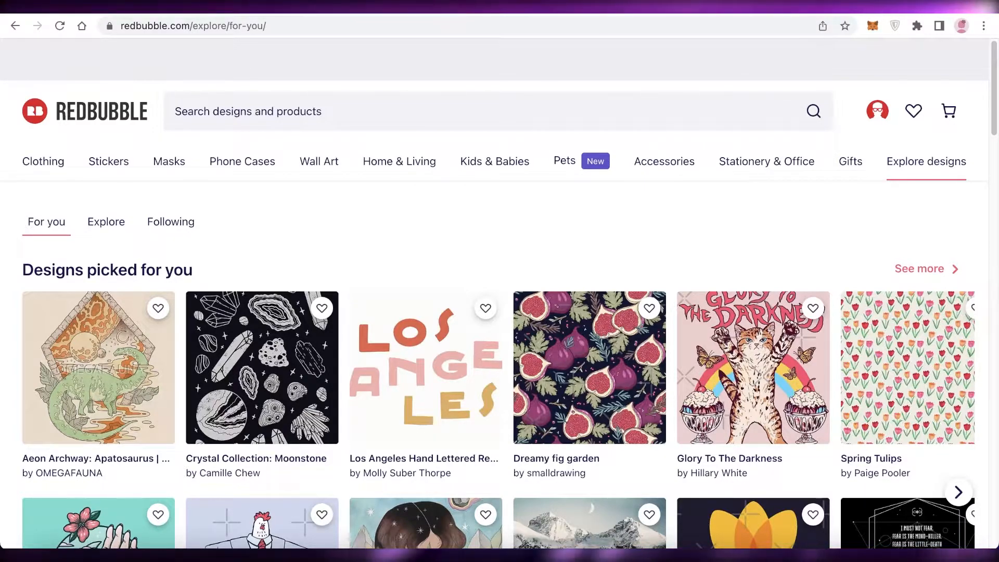
scroll(633, 97, down, 20)
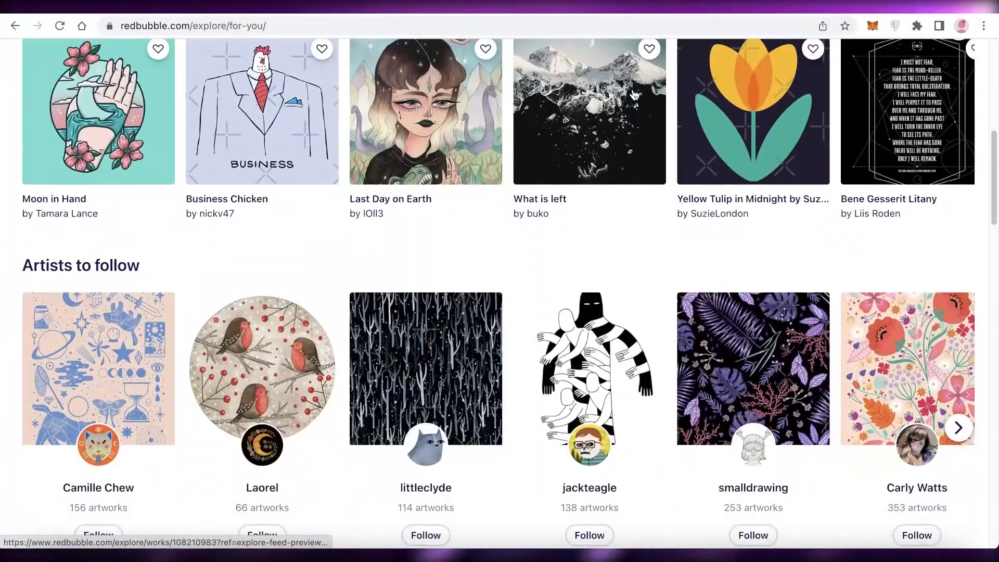
scroll(633, 98, up, 20)
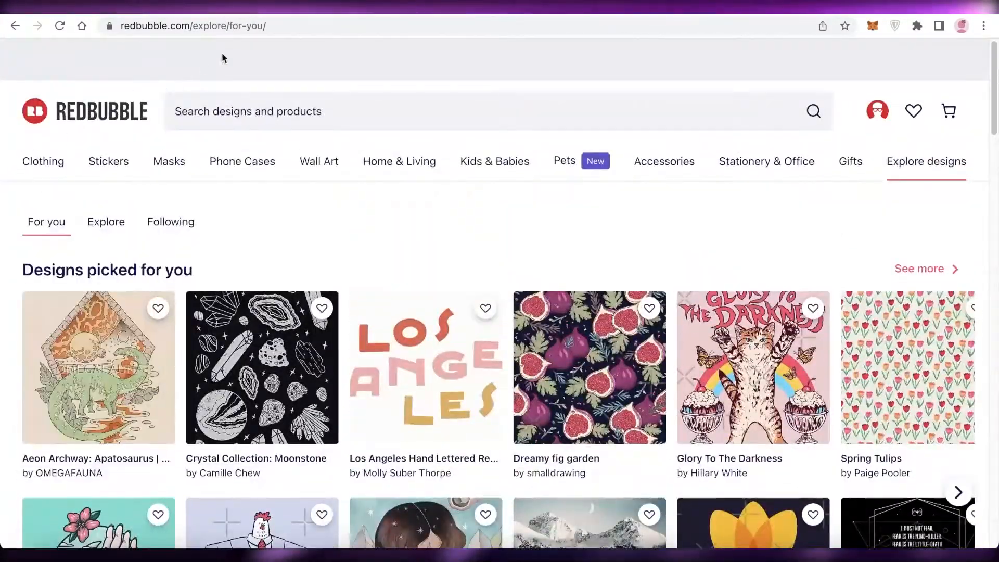
Step: Switch to Canva and look over its home page
click(450, 14)
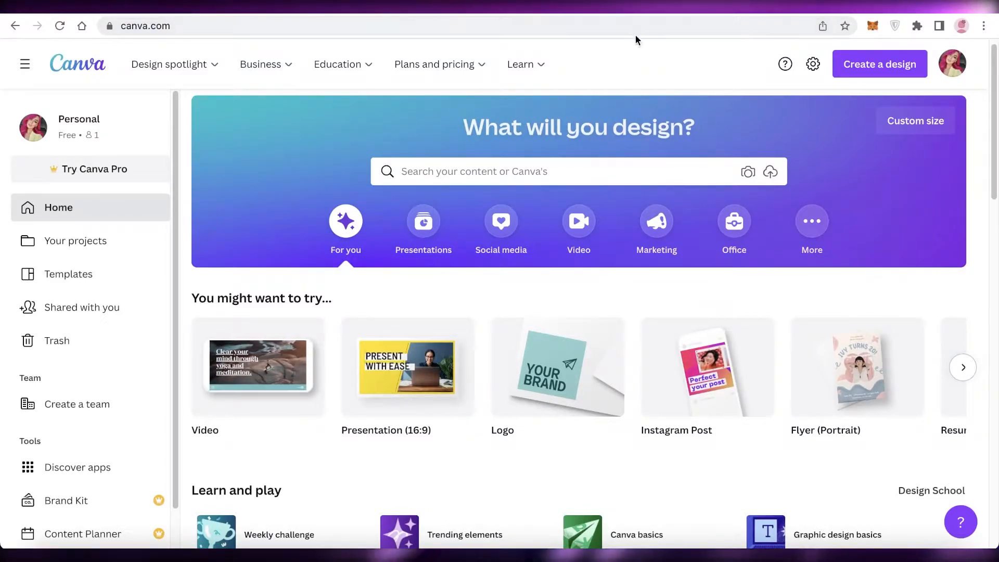
scroll(940, 214, down, 5)
scroll(939, 213, up, 5)
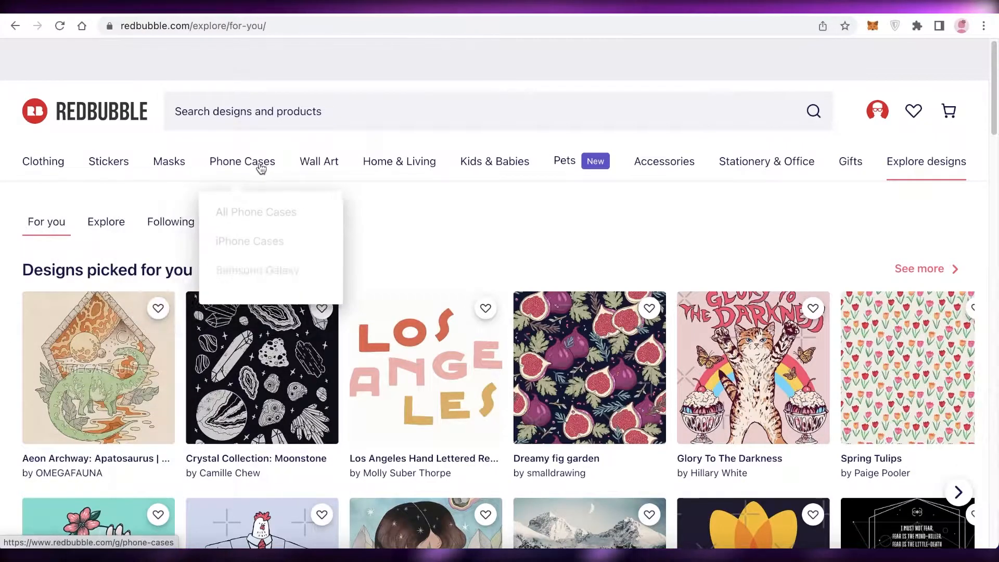
Step: Return to Redbubble and examine the product types in the Stationery & Office category
mouse_move(461, 158)
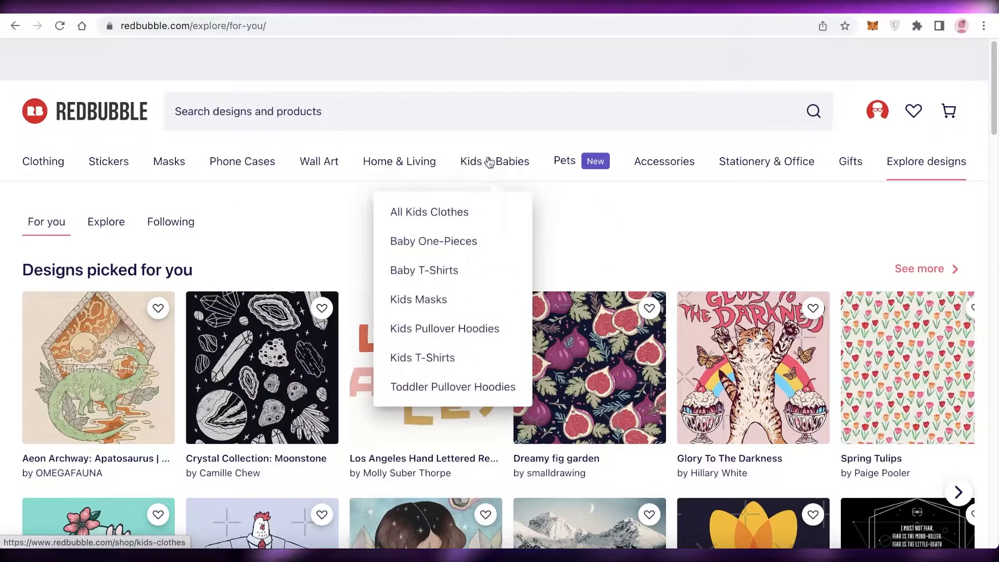
mouse_move(769, 166)
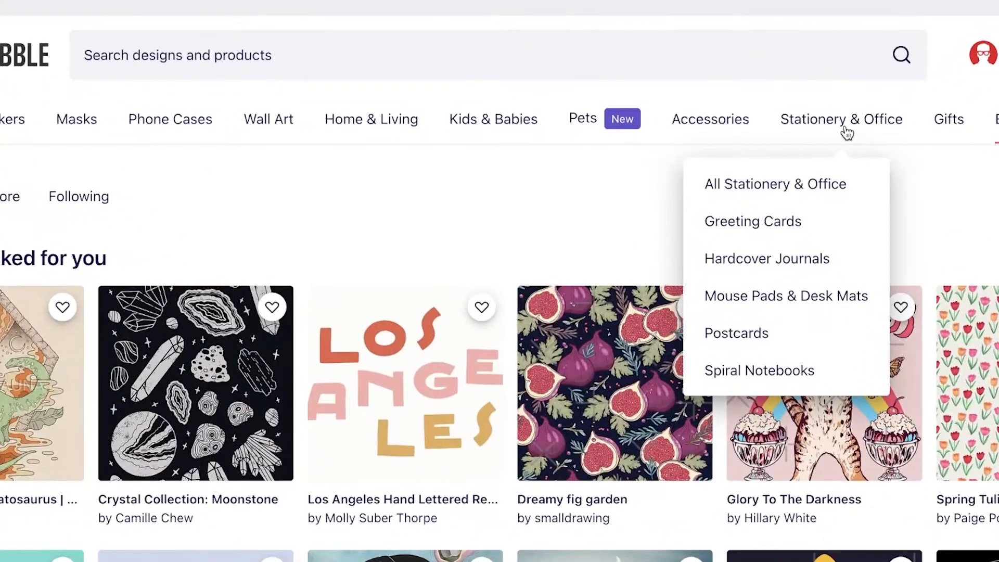
click(816, 182)
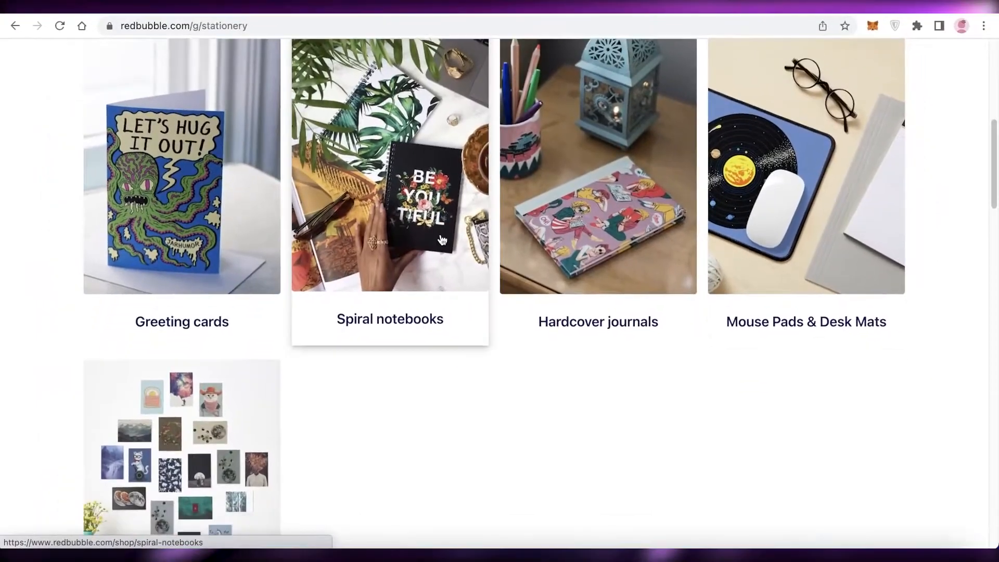
scroll(437, 234, up, 5)
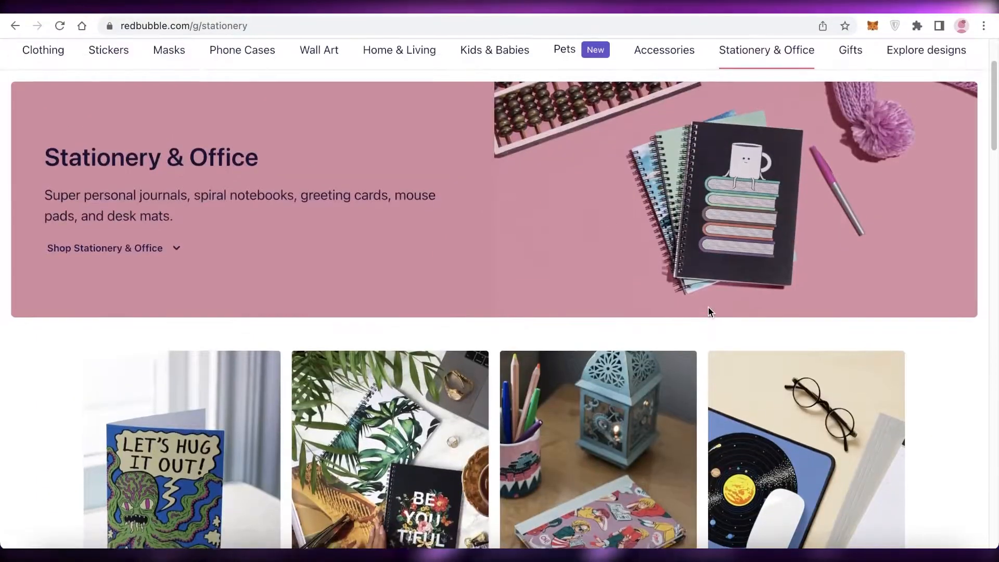
scroll(721, 310, down, 5)
scroll(205, 307, up, 8)
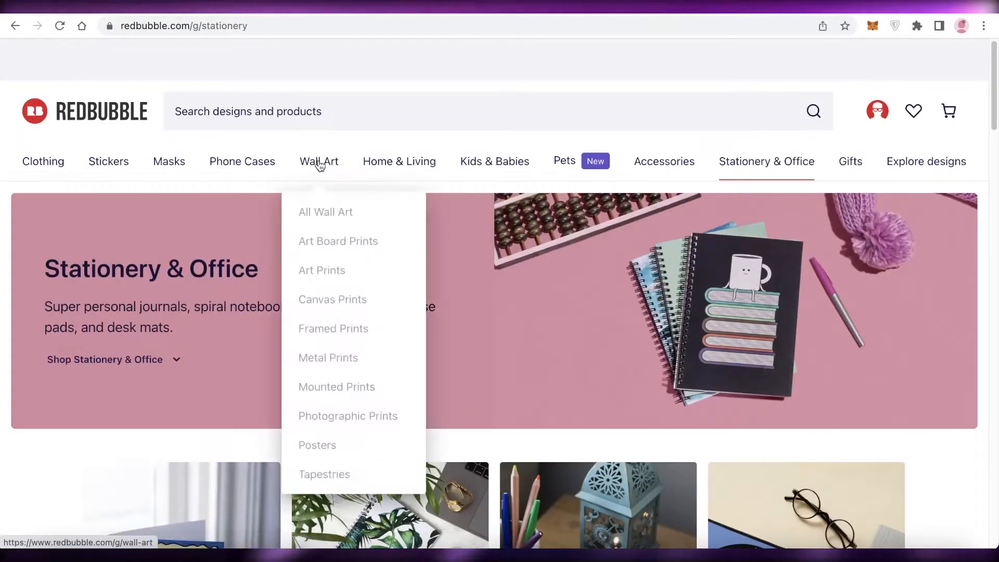
Step: Browse the Wall Art category to see which print products are offered
click(318, 162)
scroll(322, 179, down, 7)
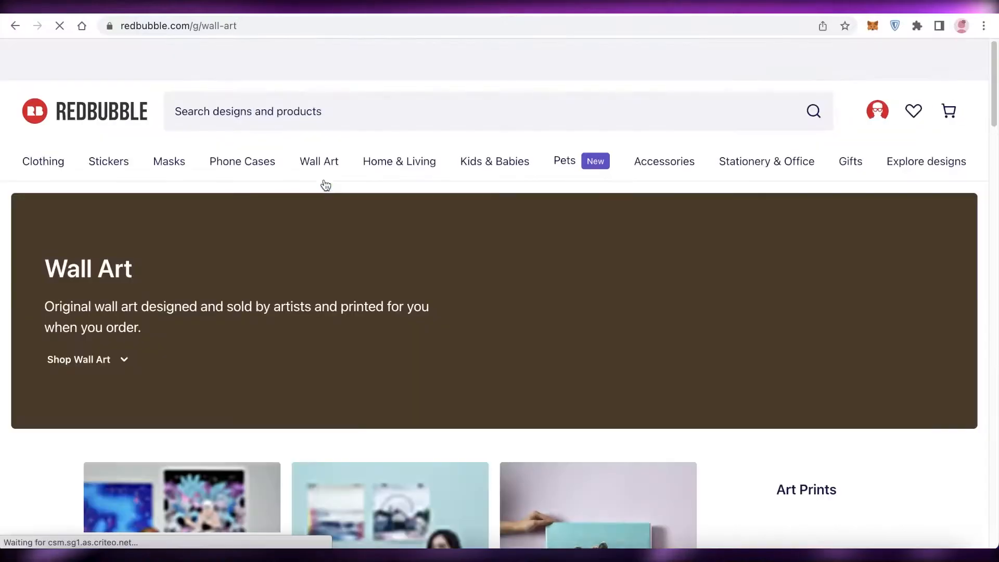
scroll(818, 276, down, 12)
scroll(818, 275, up, 7)
scroll(818, 276, up, 5)
Step: Browse the Phone Cases category page
click(243, 163)
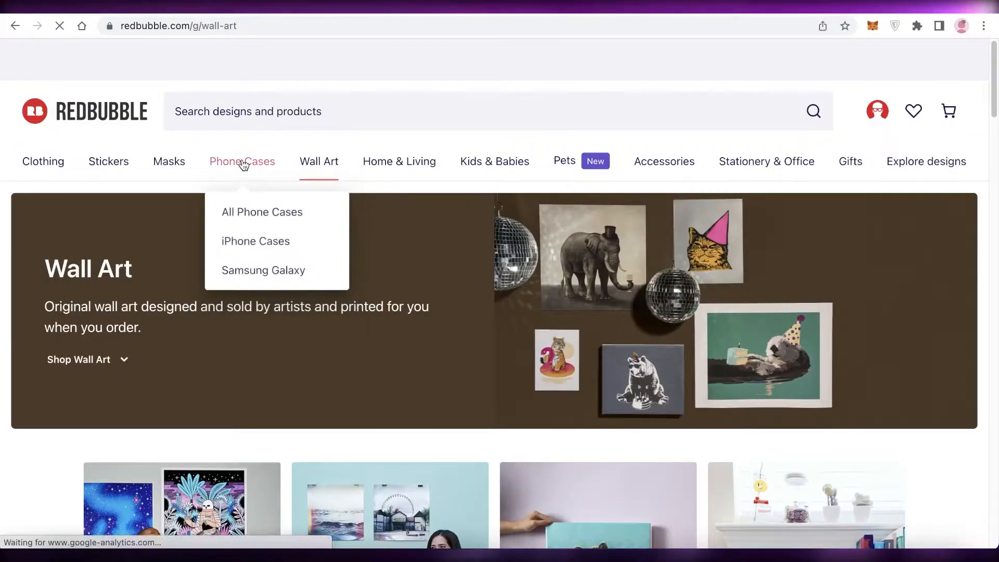
scroll(435, 252, down, 8)
scroll(437, 255, up, 8)
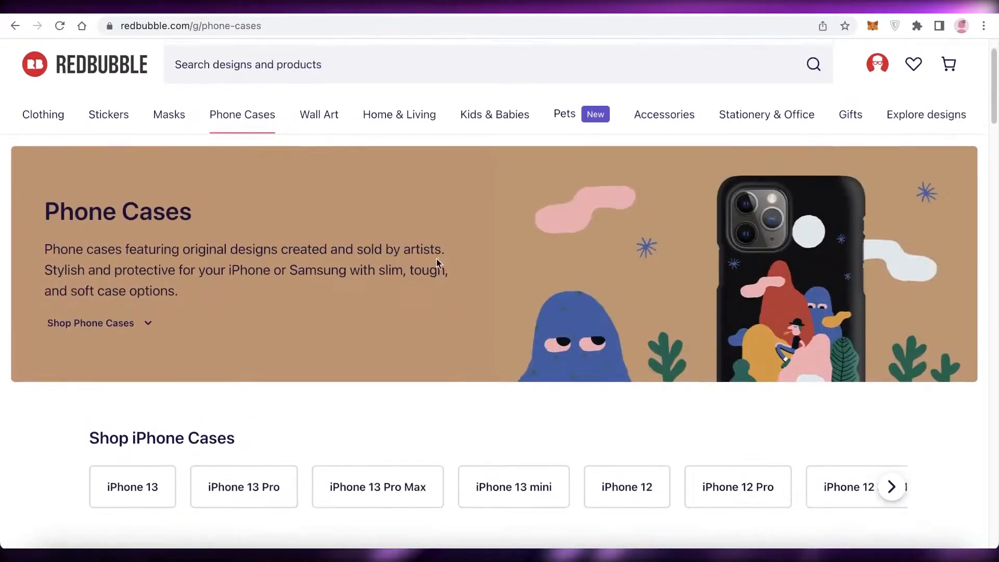
Step: Open the Clothing category and look over its garment types
mouse_move(115, 160)
click(52, 165)
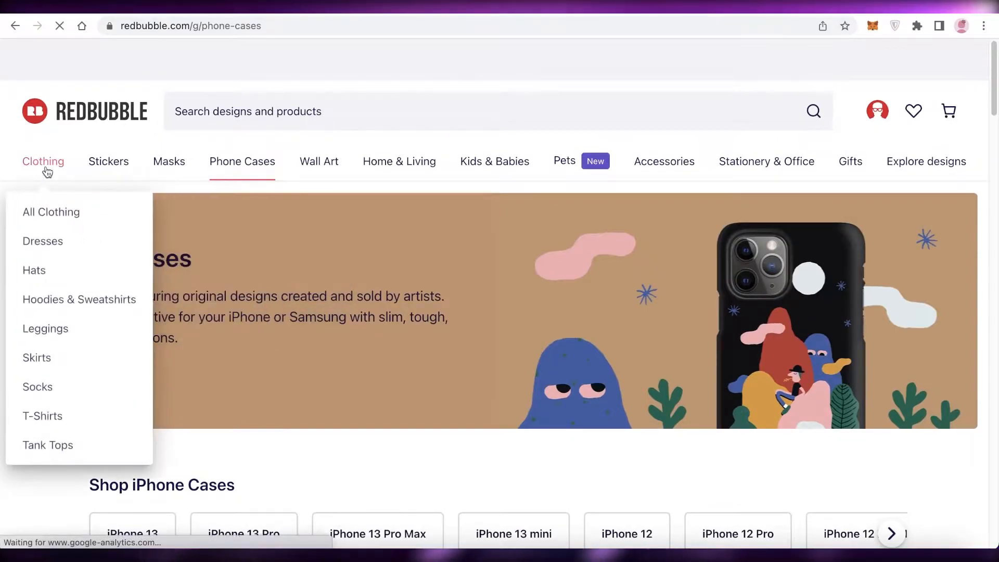
scroll(247, 243, down, 8)
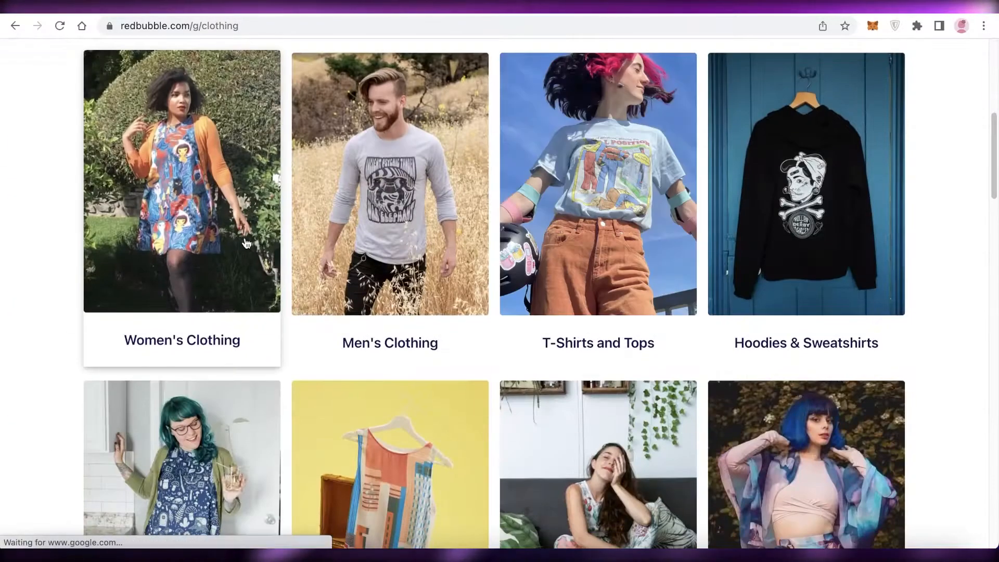
scroll(246, 241, up, 8)
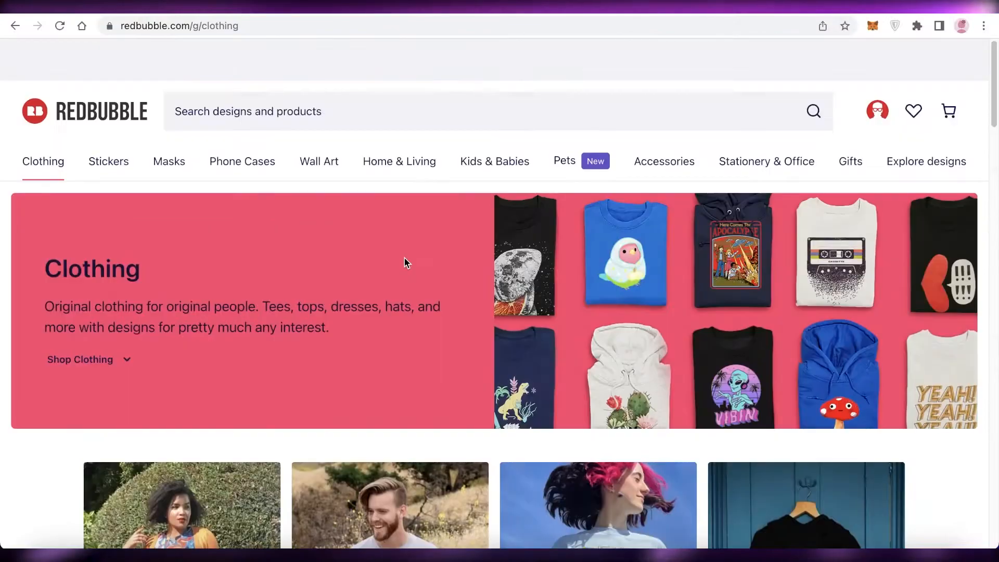
Step: Open the Stickers category and examine the listed sticker designs, their prices and the available filters
mouse_move(122, 164)
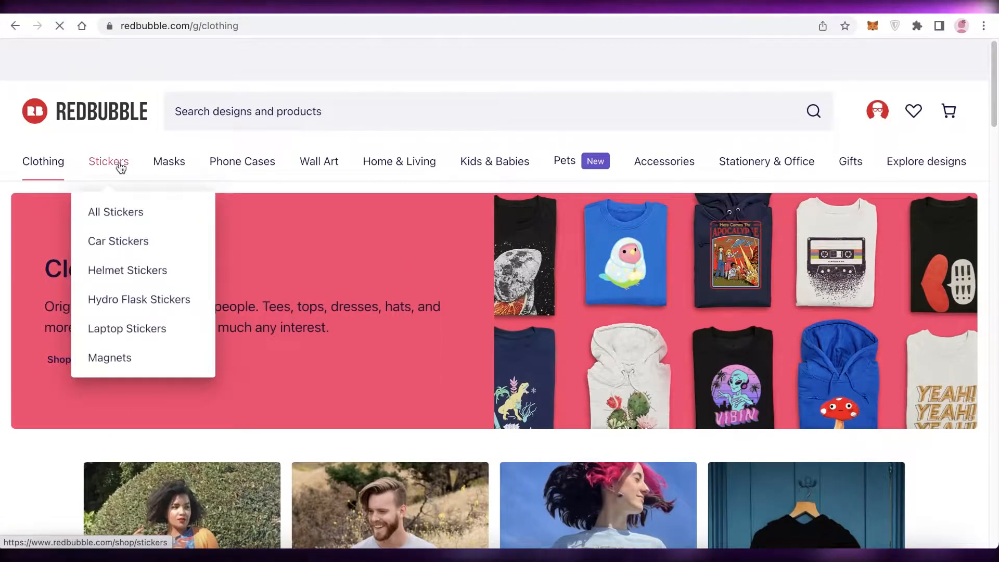
click(121, 167)
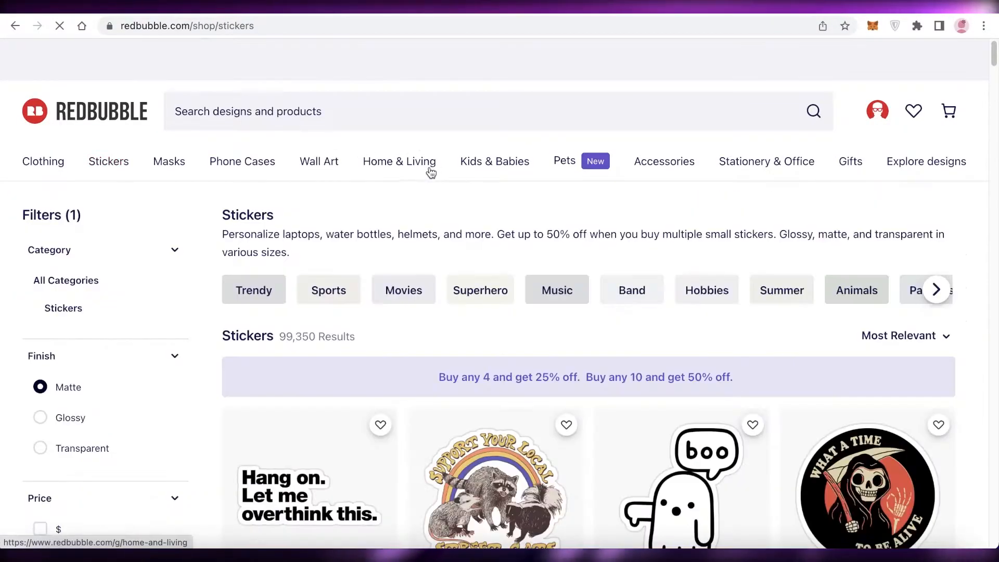
scroll(431, 172, down, 10)
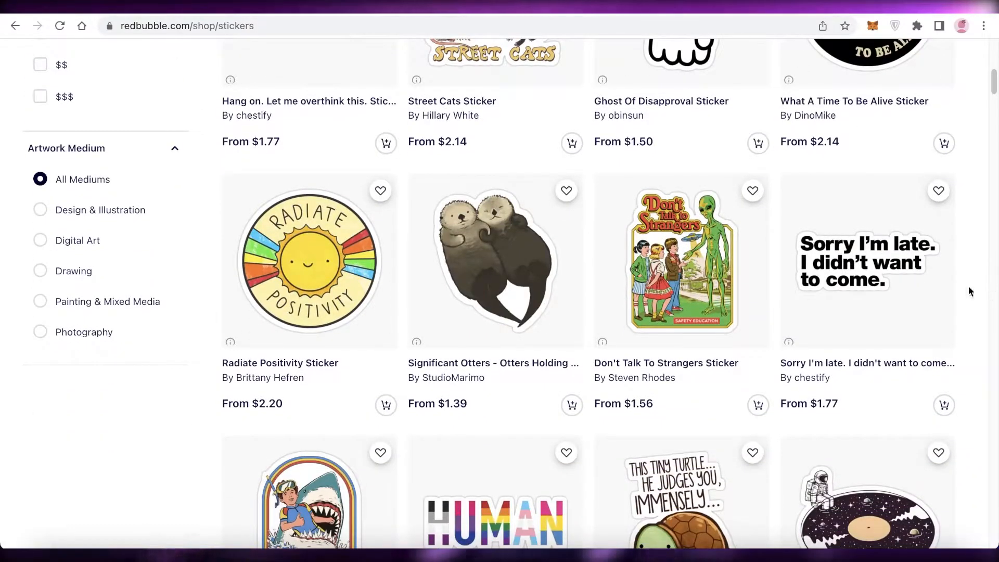
scroll(502, 263, down, 6)
scroll(448, 257, up, 15)
scroll(448, 257, down, 8)
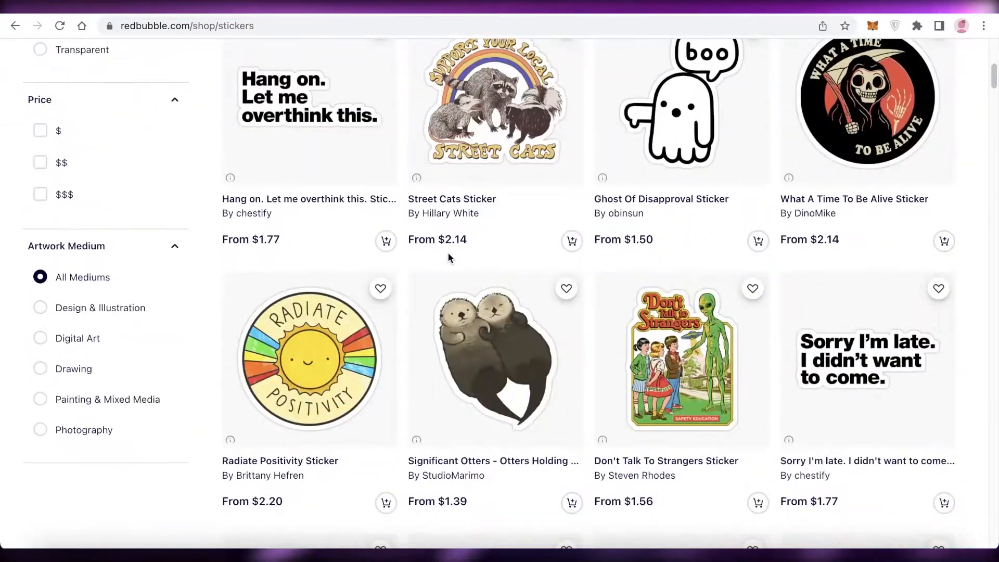
scroll(448, 257, down, 15)
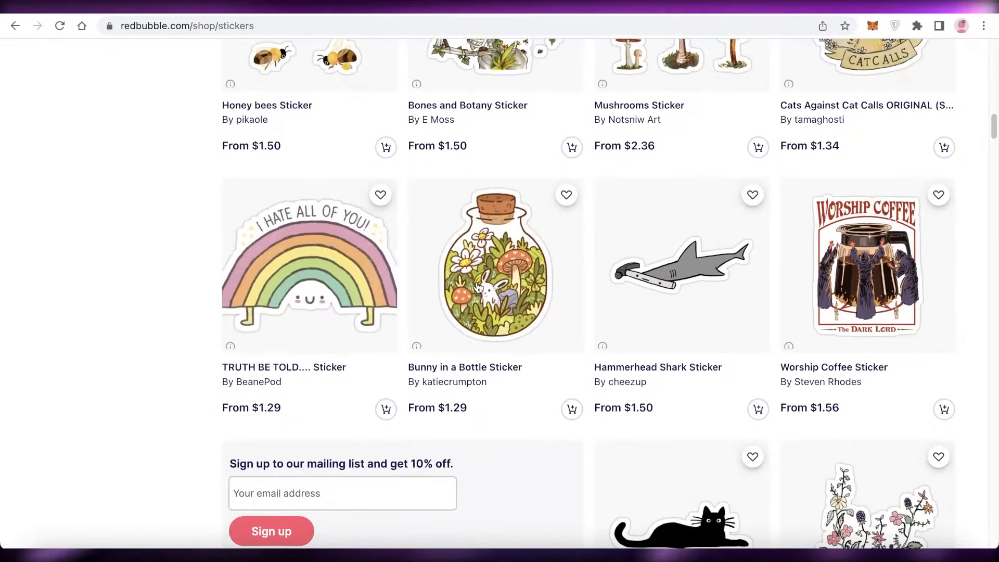
scroll(478, 288, up, 15)
Step: Revisit the Wall Art category and look through its products
mouse_move(328, 164)
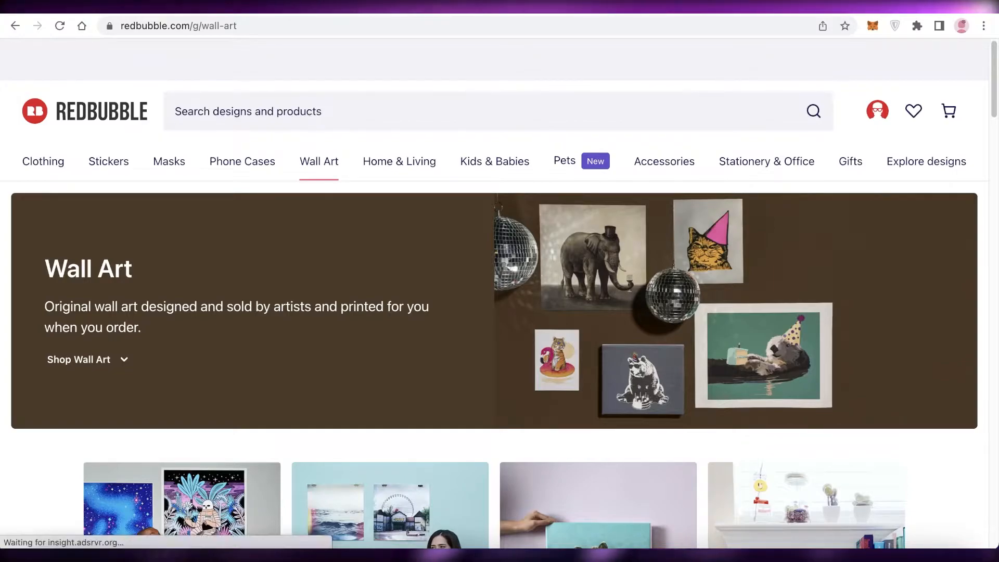
scroll(500, 120, down, 10)
scroll(460, 130, up, 1)
scroll(460, 130, up, 10)
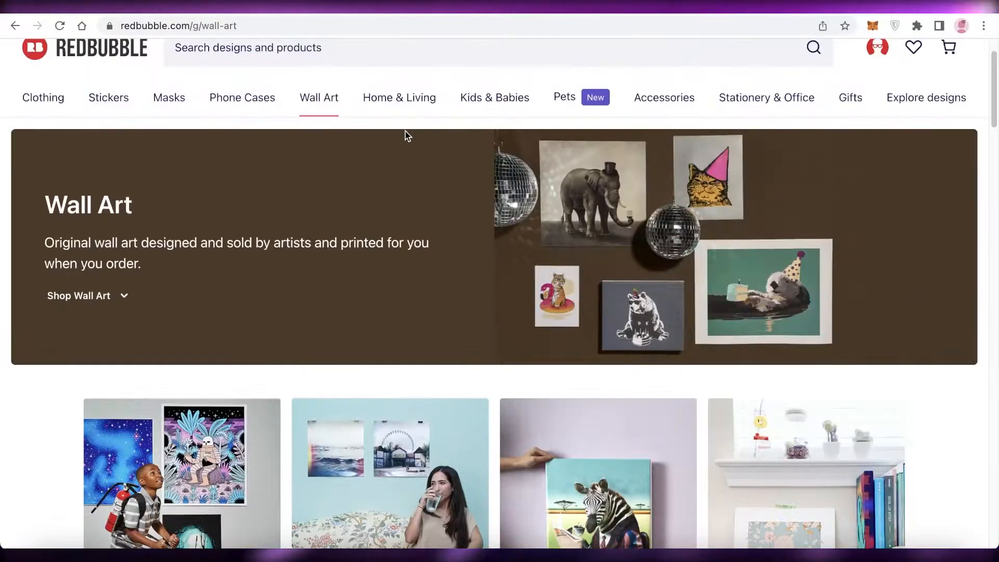
Step: Revisit the Clothing category and look through its product types
click(58, 99)
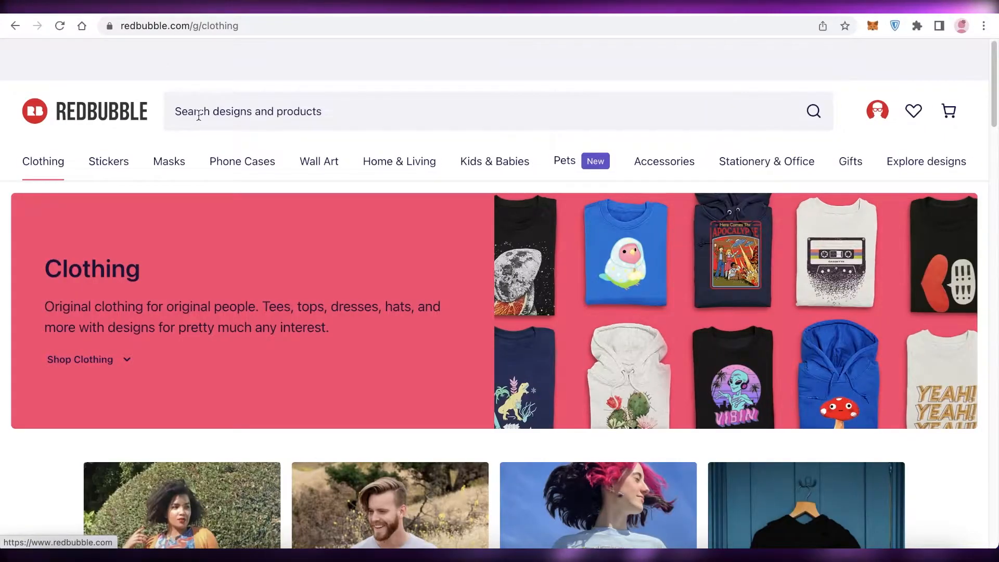
mouse_move(181, 165)
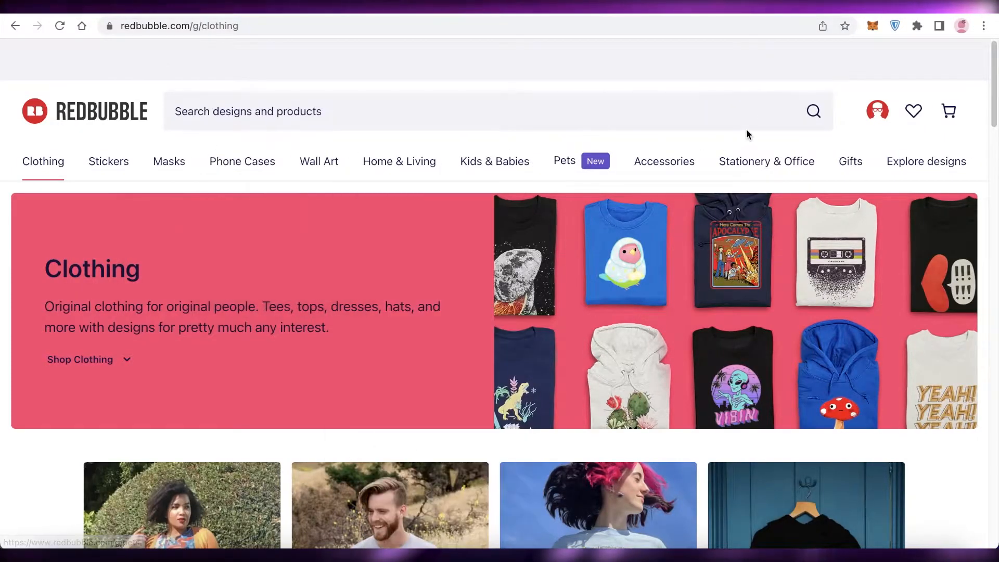
scroll(762, 104, down, 1)
scroll(762, 104, down, 5)
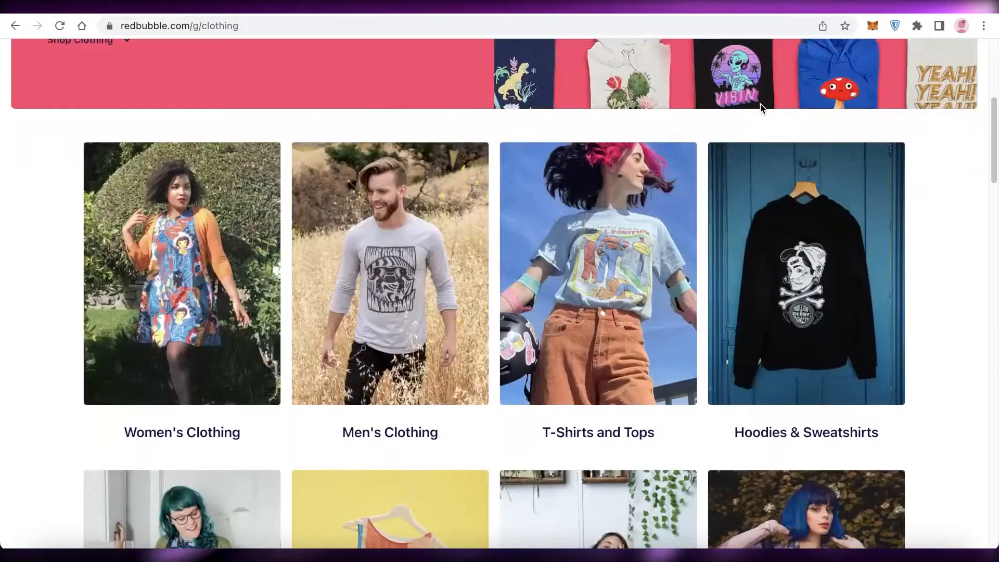
Step: Switch to Canva, view the signed-in account's options and close them
click(497, 15)
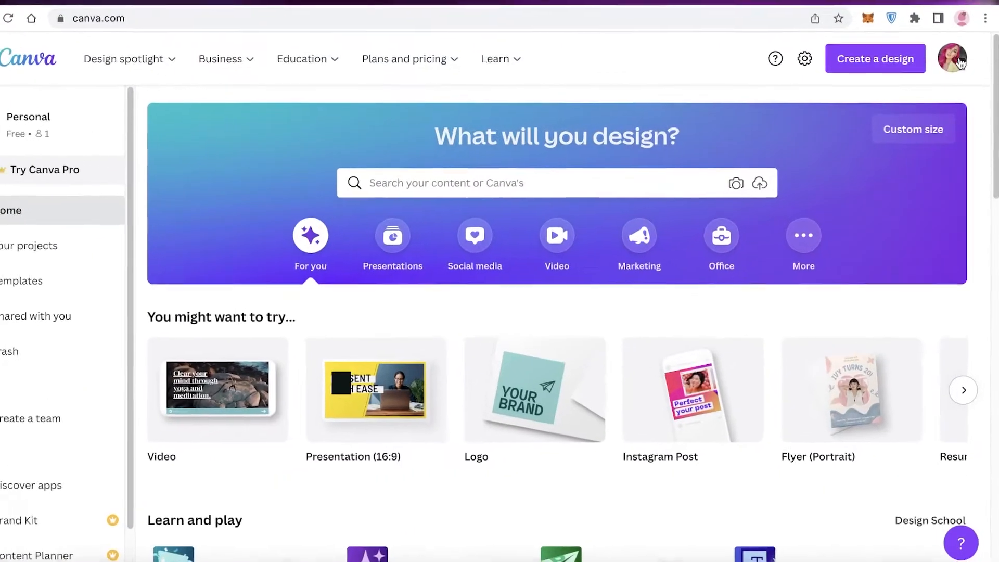
click(959, 61)
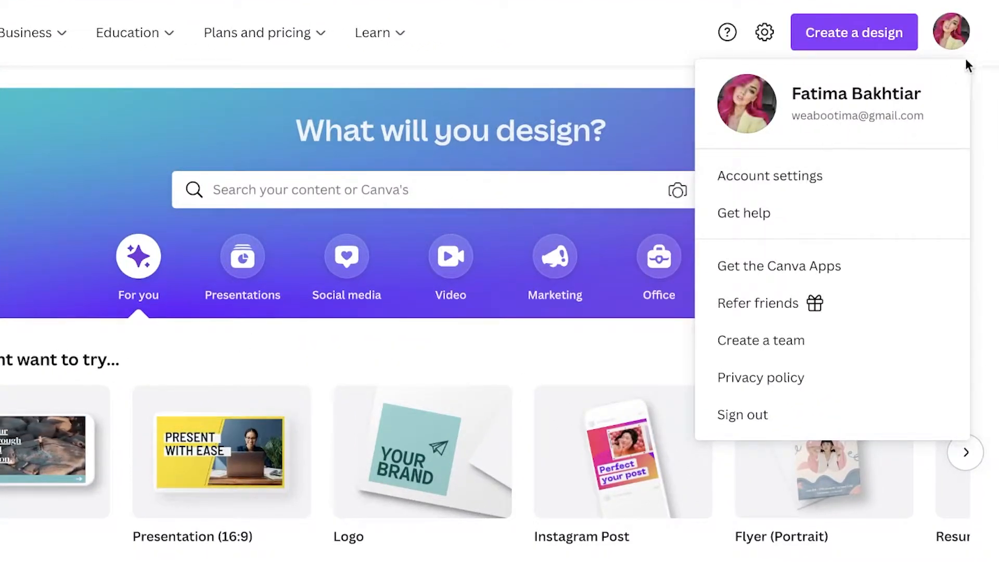
click(957, 42)
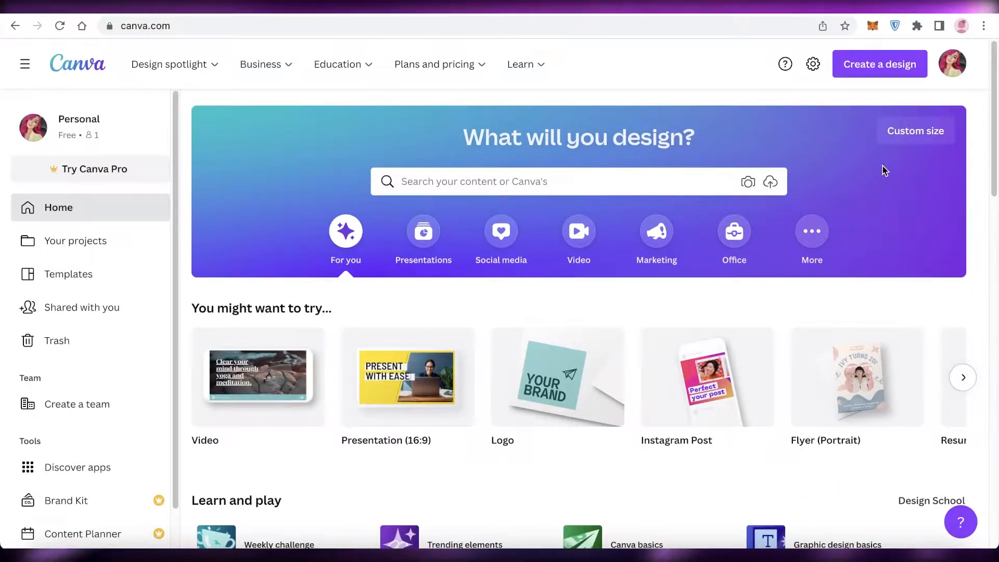
Step: Enter a custom design size of 13 × 13 in, with inches as the unit
click(905, 137)
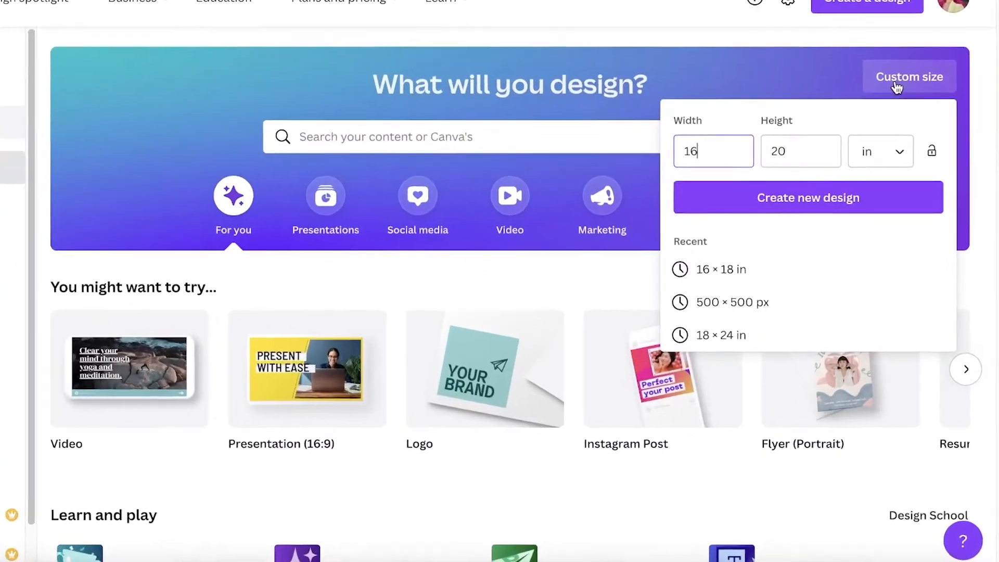
key(BackSpace)
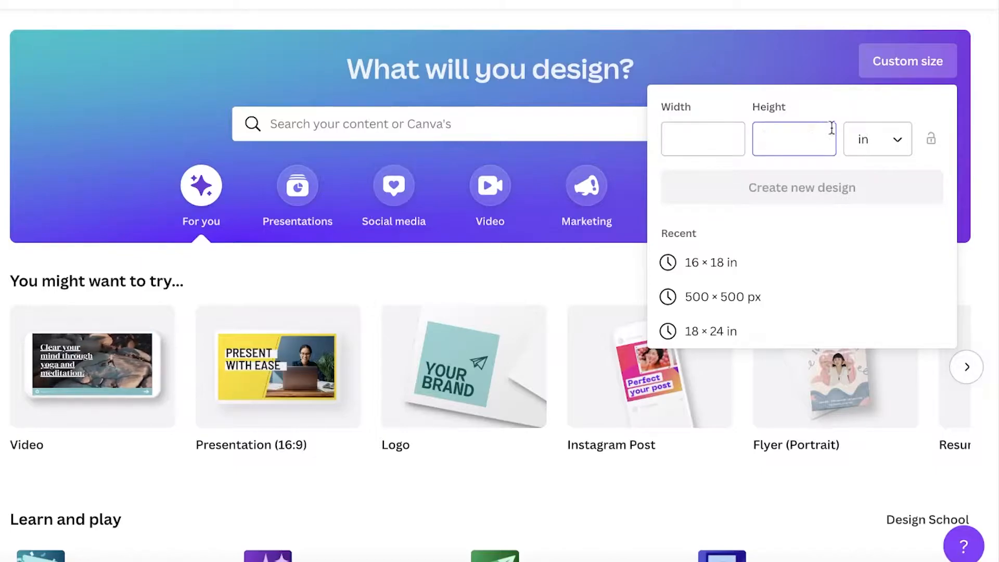
click(877, 138)
click(885, 145)
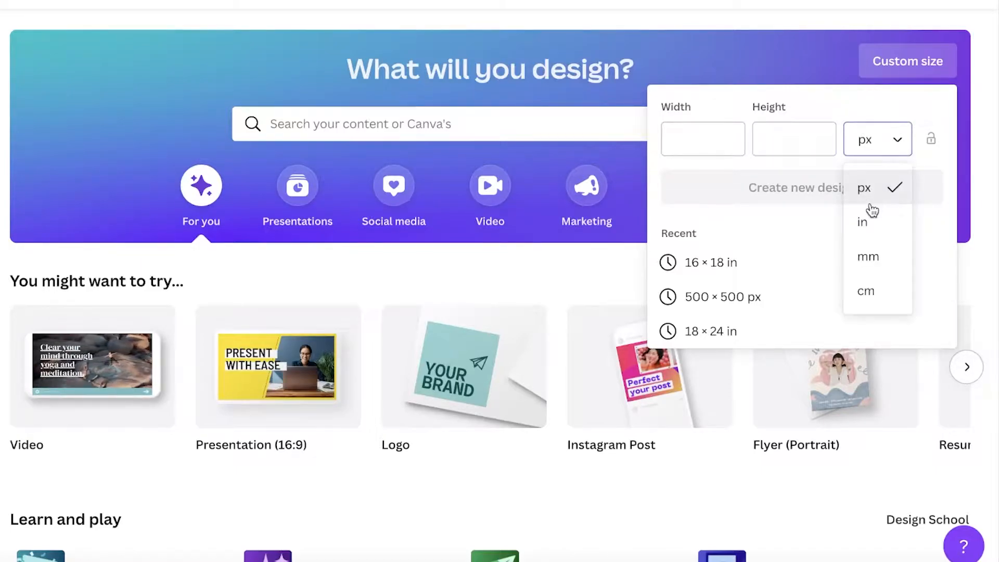
click(869, 188)
click(863, 215)
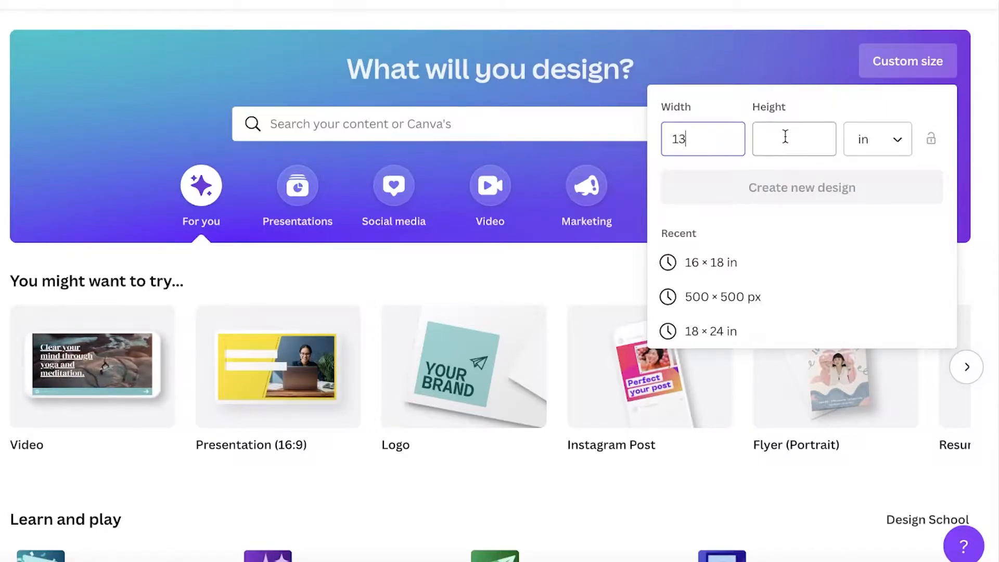
text(13)
click(782, 183)
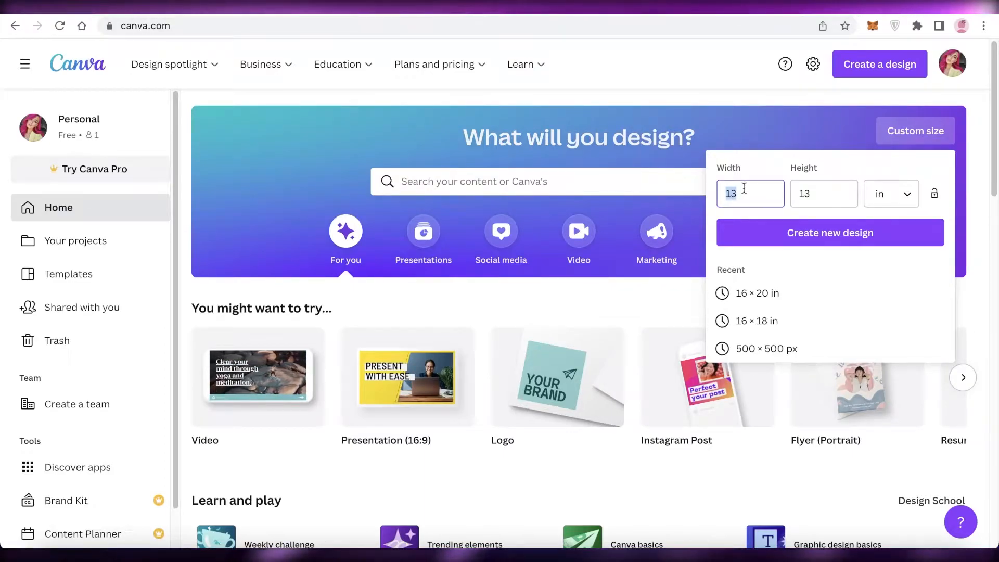
Step: Set the custom size to 18 × 18 in and create the new design
text(18)
double_click(813, 196)
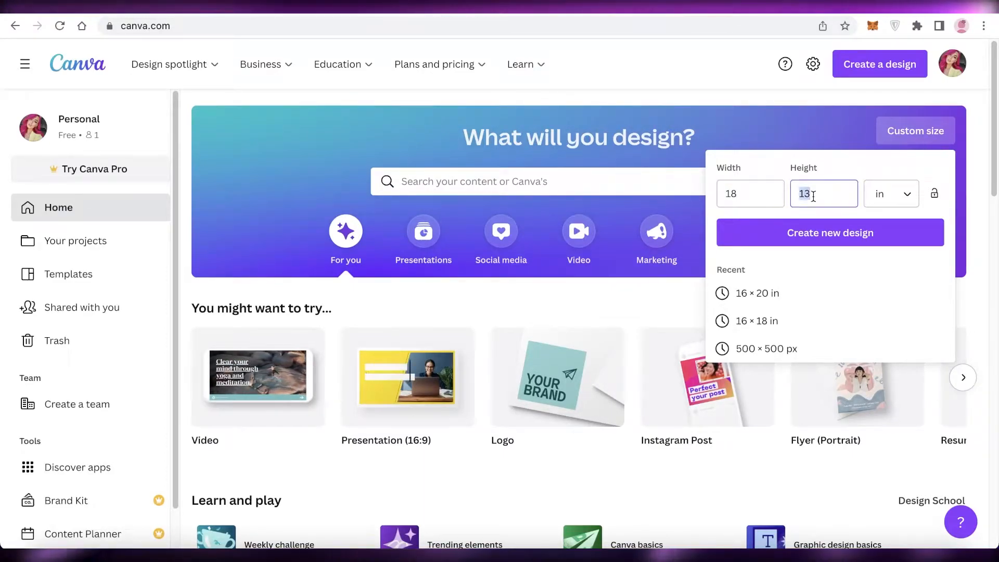
text(18)
key(Return)
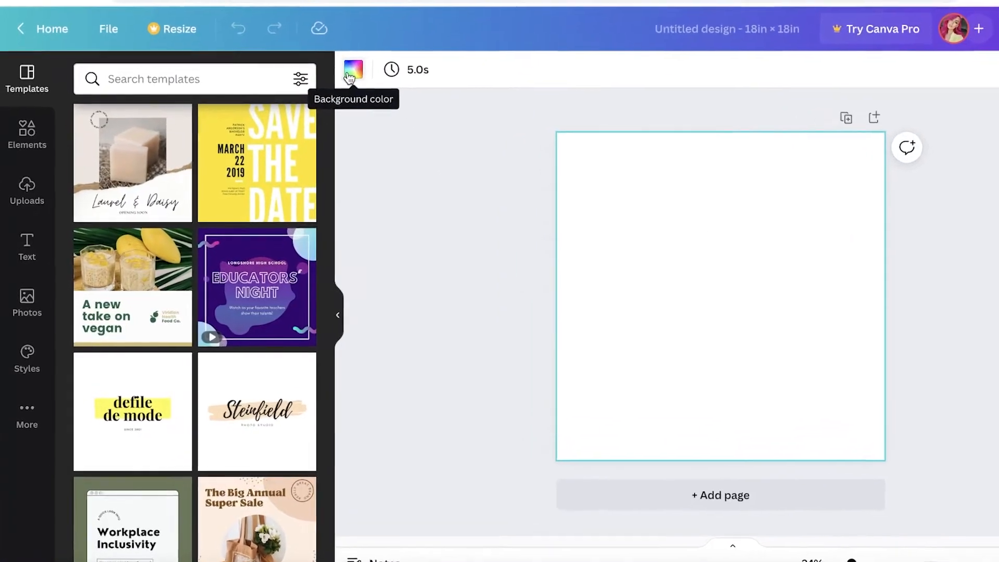
Step: Try pink shades for the page background and settle on a custom pale yellow
click(312, 97)
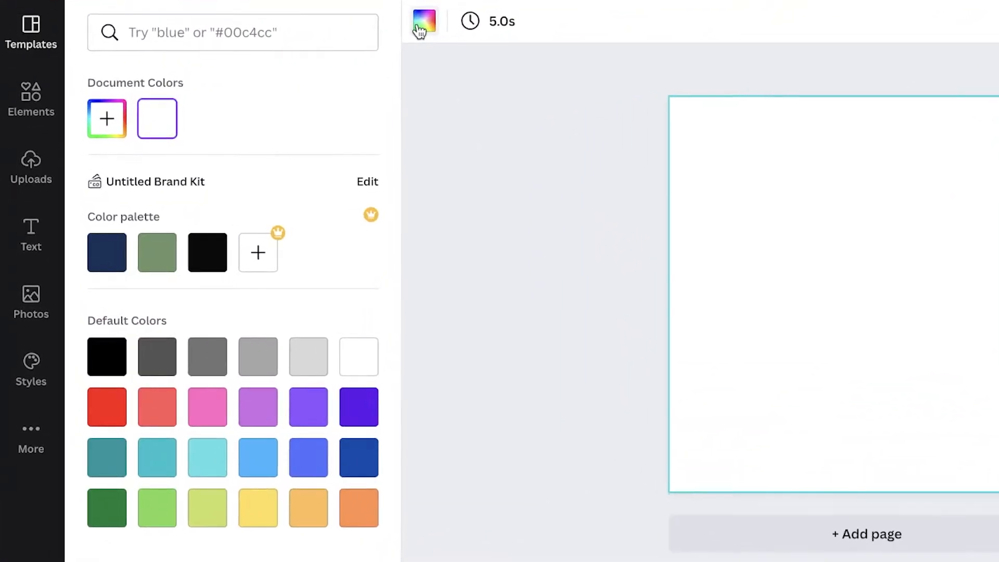
click(203, 393)
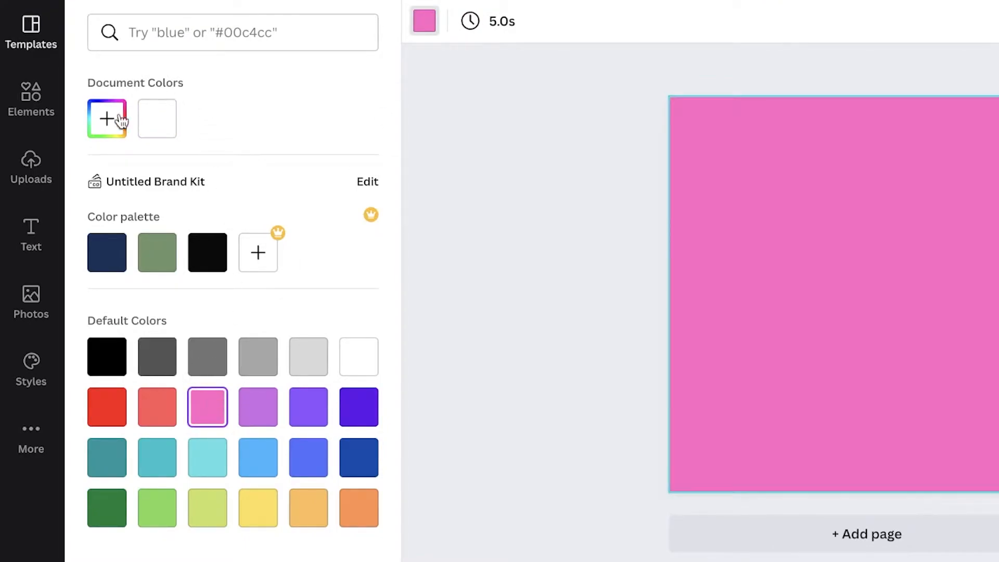
click(105, 122)
drag(253, 166, 156, 163)
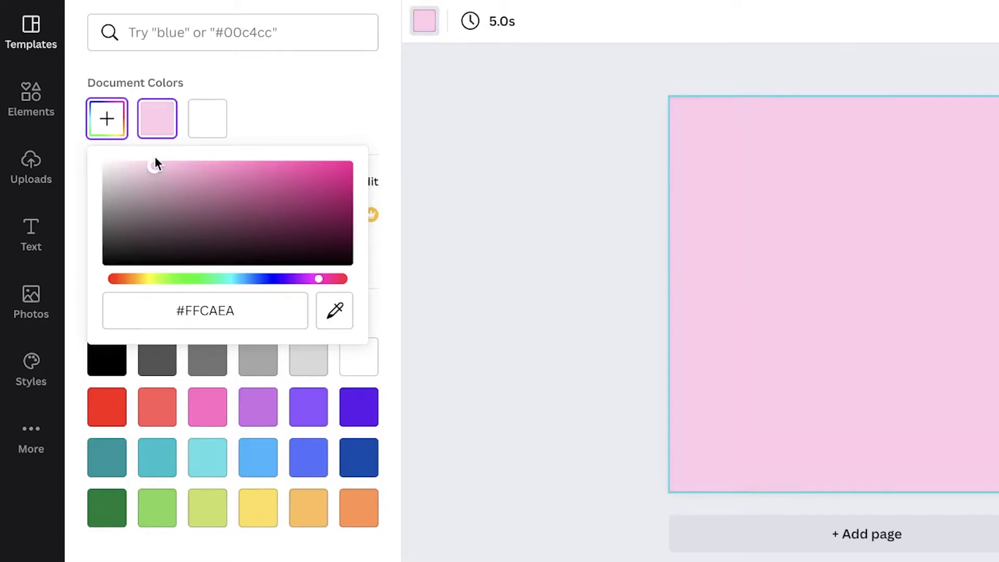
drag(271, 283, 318, 268)
drag(237, 277, 156, 281)
drag(160, 183, 128, 150)
click(574, 172)
click(573, 171)
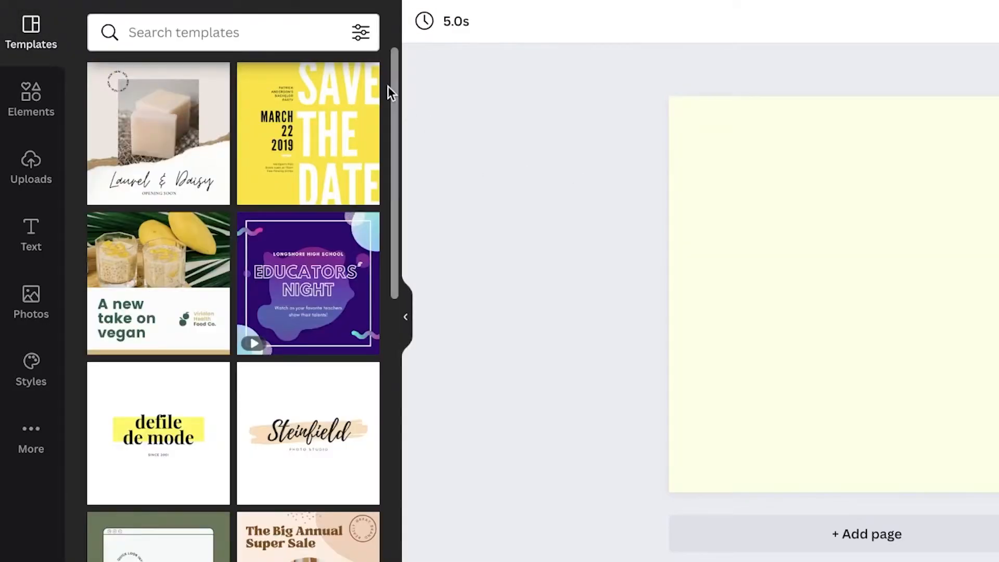
Step: Search the elements library for "female" and clear the search again
click(25, 109)
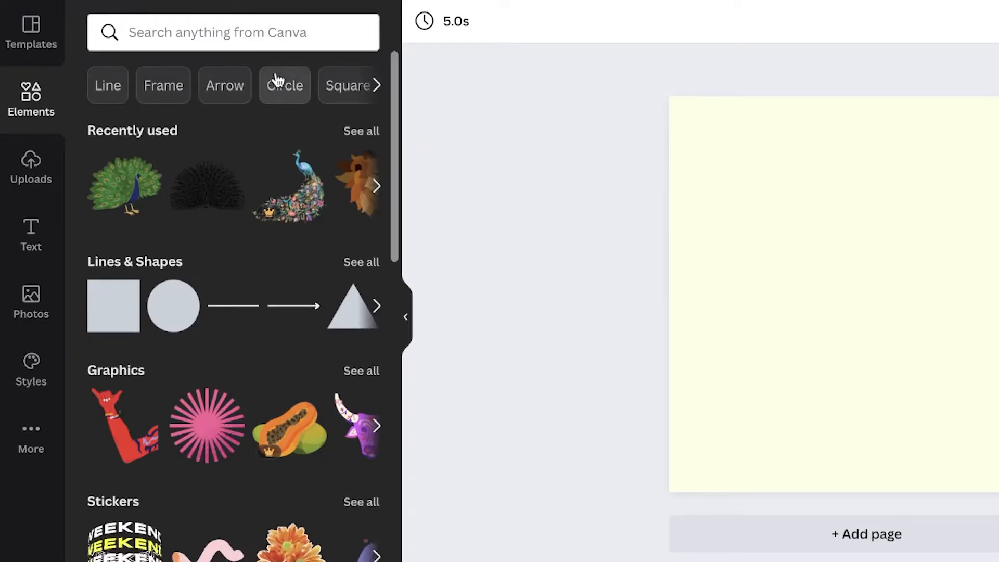
click(297, 41)
text(female)
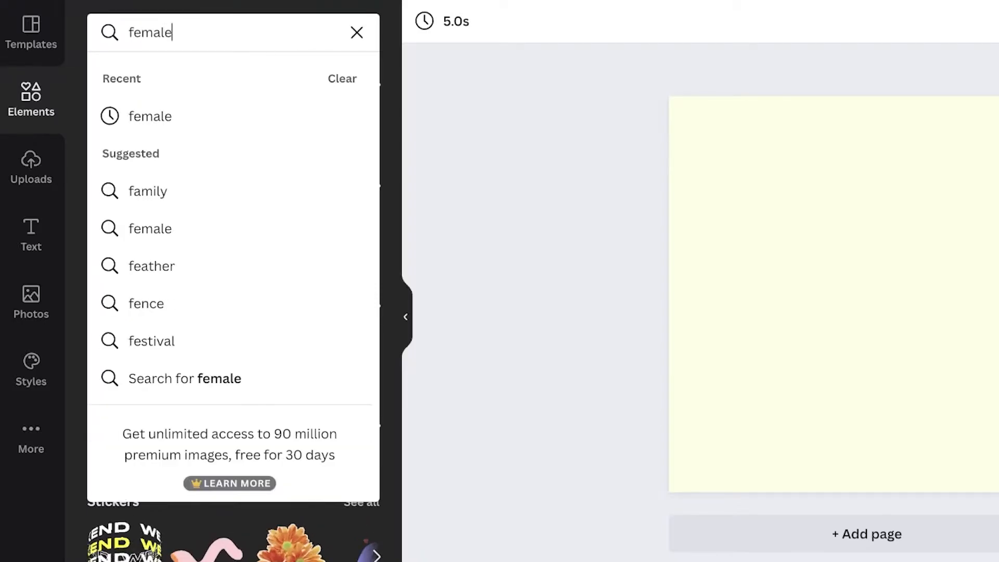
key(Return)
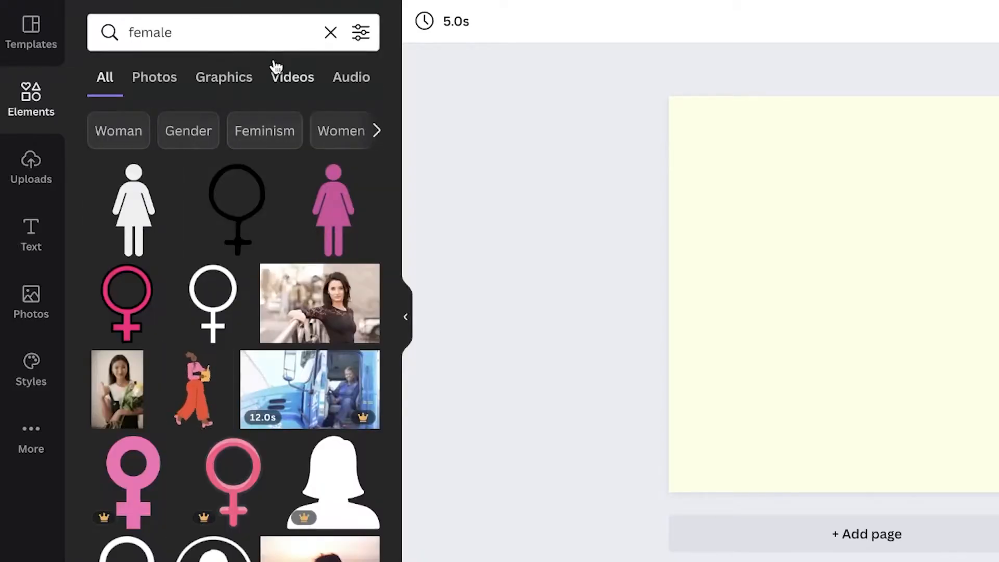
click(343, 36)
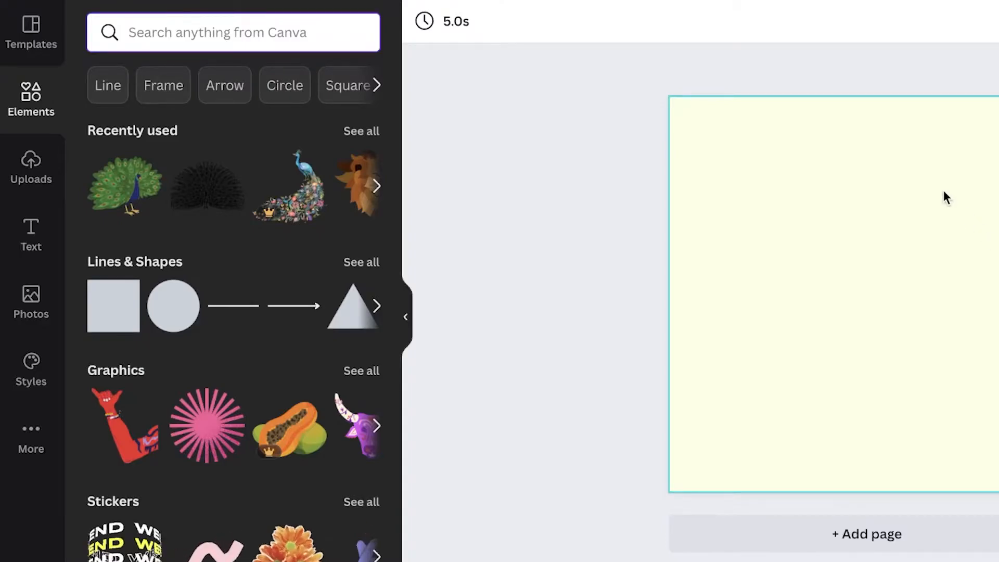
Step: Search the elements for "empowerment" and place the graphic of women waving flags in the page's lower-right corner
click(296, 35)
text(empo)
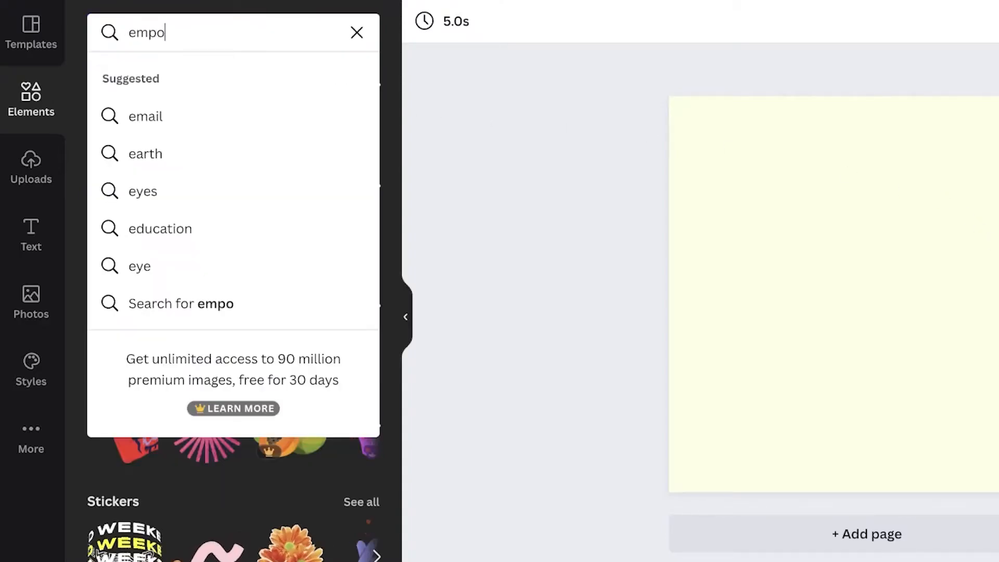
text(werment)
key(Return)
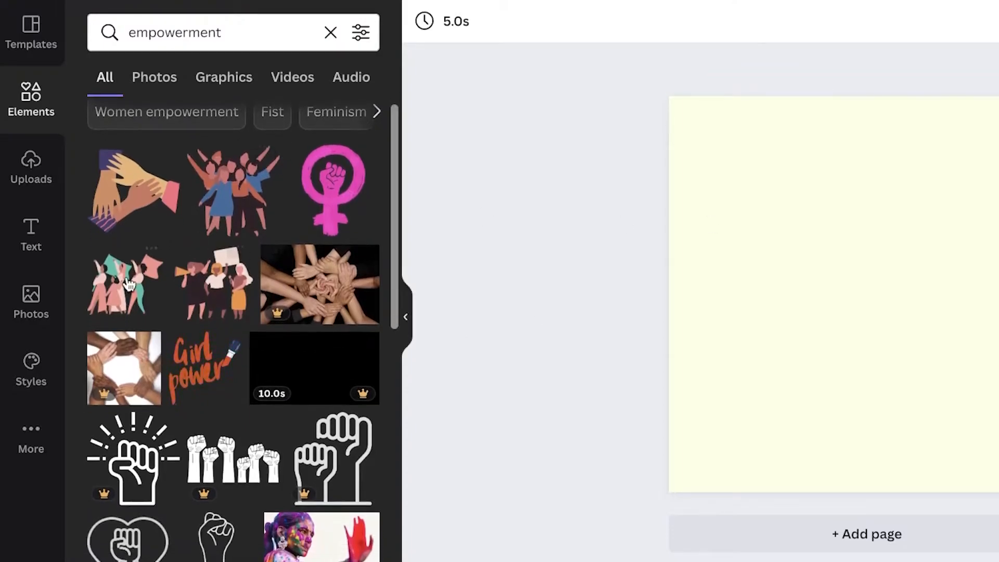
click(124, 301)
drag(621, 362, 651, 400)
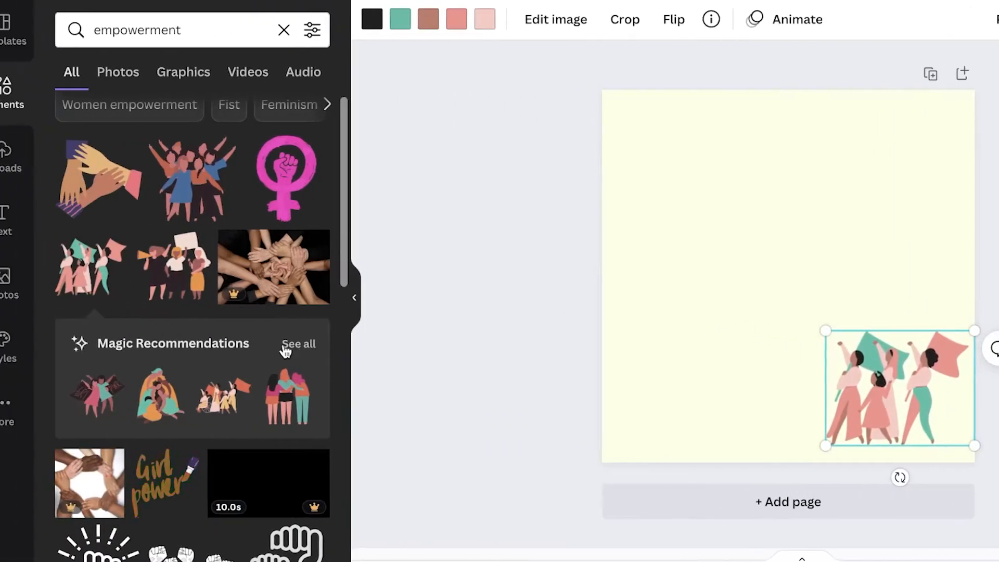
Step: Browse all Magic Recommendations for the flag-waving graphic and replace it on the page with the human pyramid of women
scroll(0, 263, down, 3)
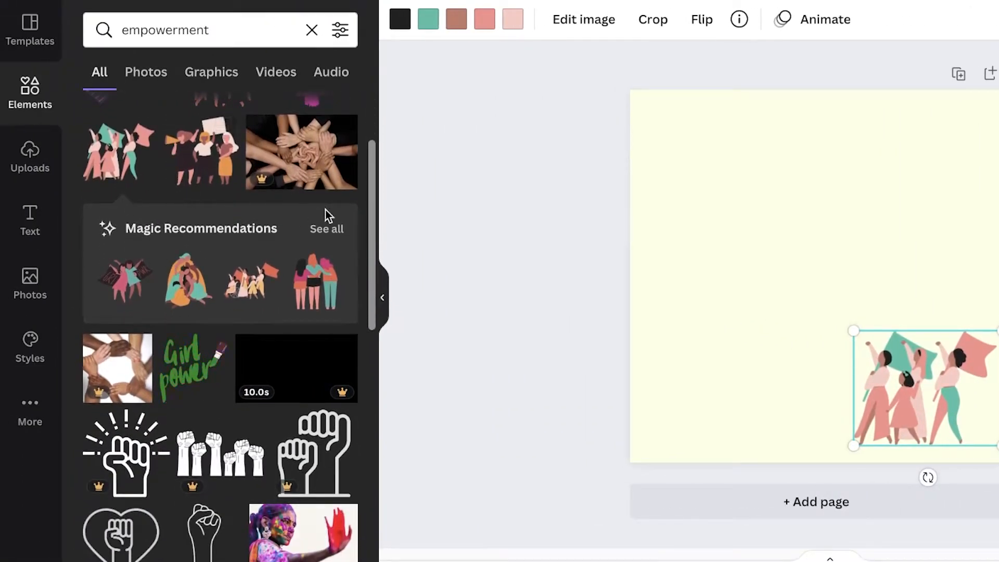
scroll(326, 210, down, 5)
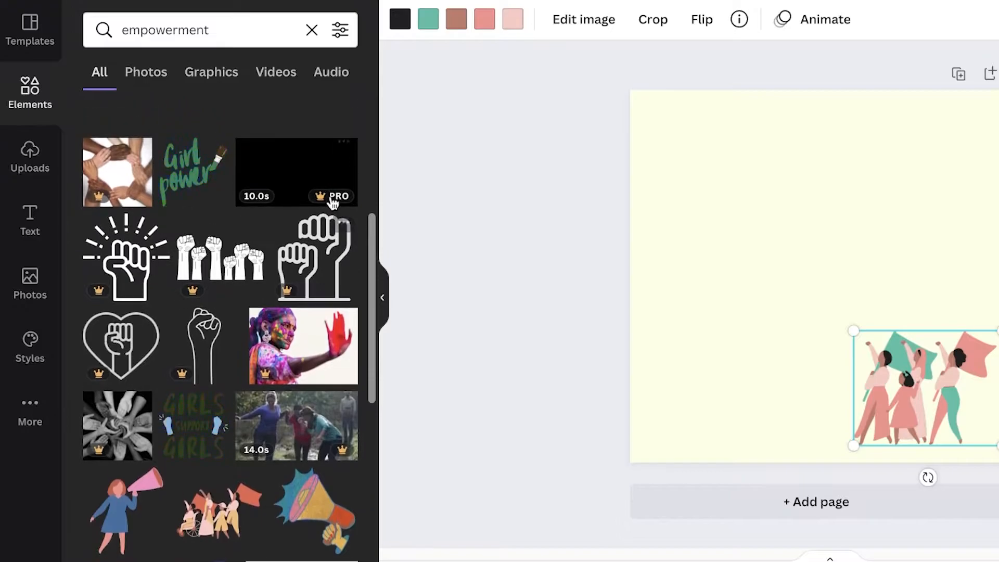
scroll(331, 203, up, 4)
click(325, 270)
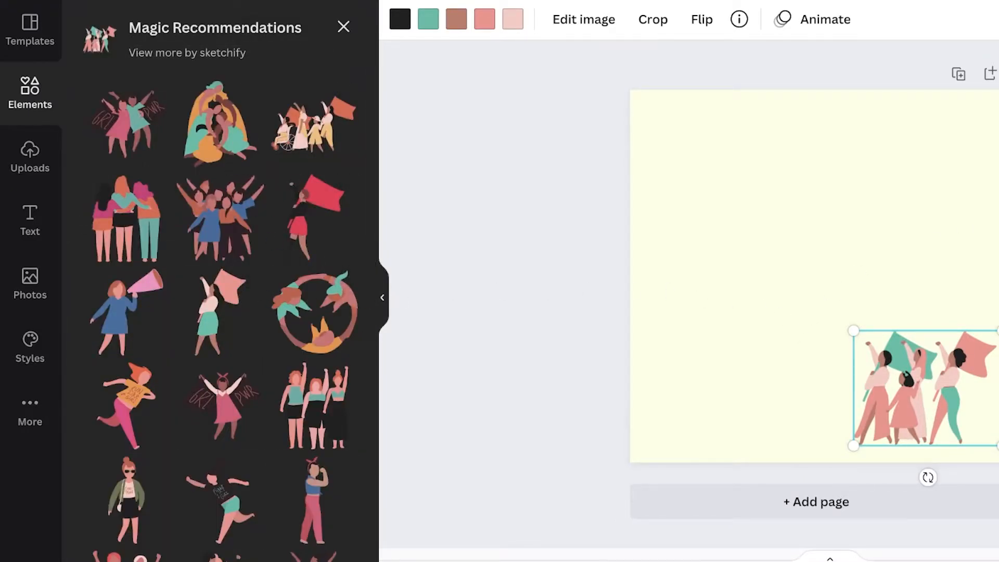
scroll(333, 357, down, 3)
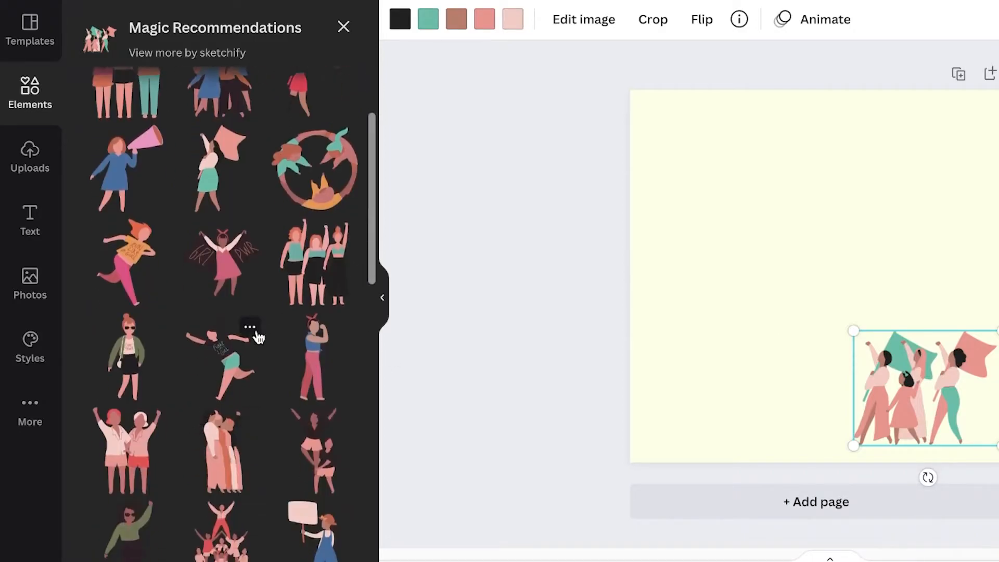
scroll(257, 335, down, 5)
scroll(341, 298, up, 6)
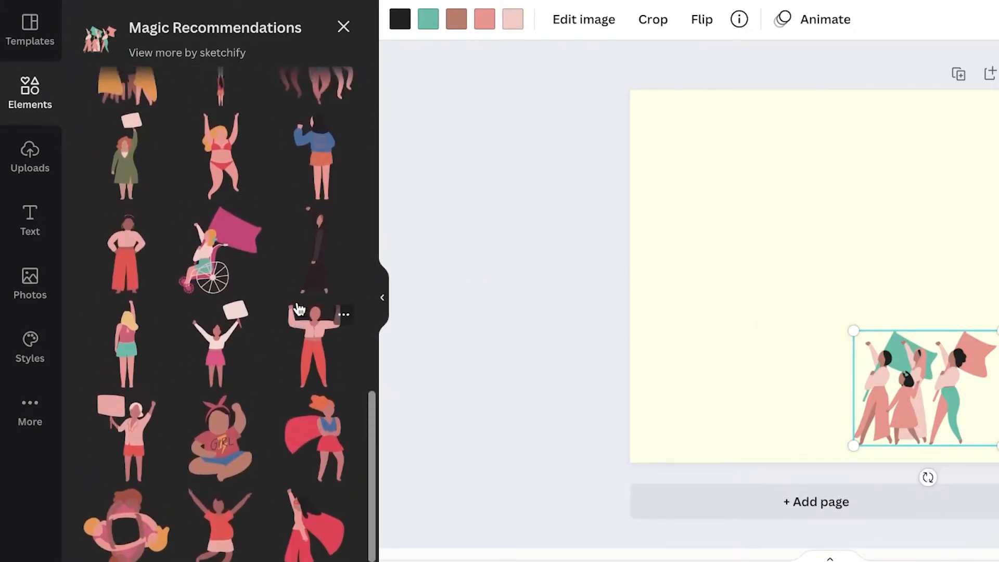
scroll(310, 254, up, 2)
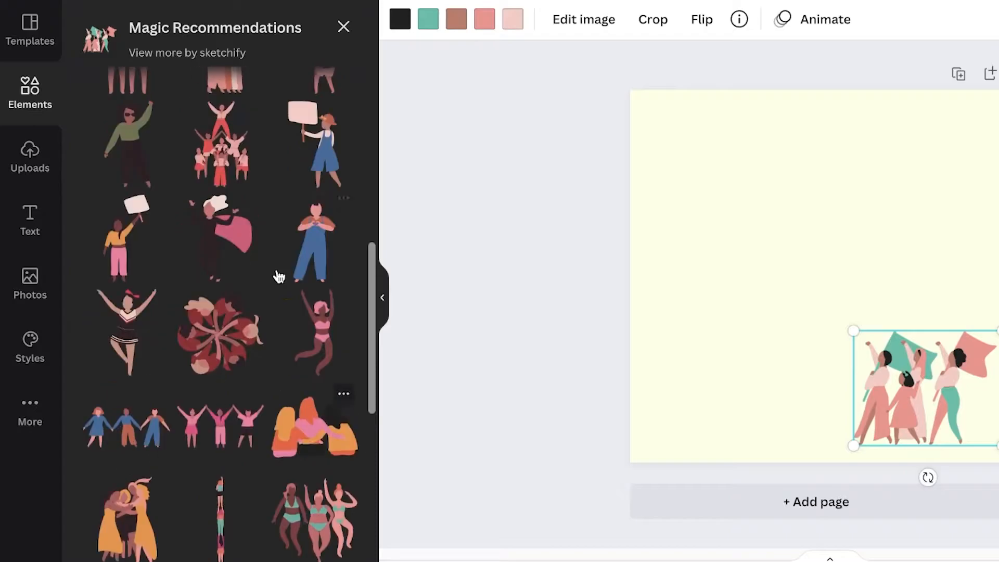
scroll(245, 246, up, 2)
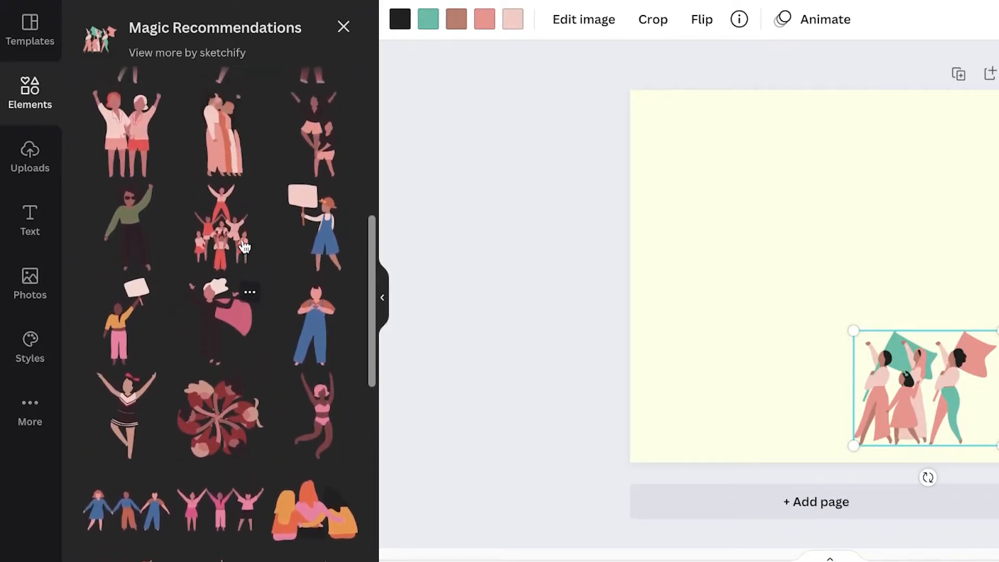
click(236, 255)
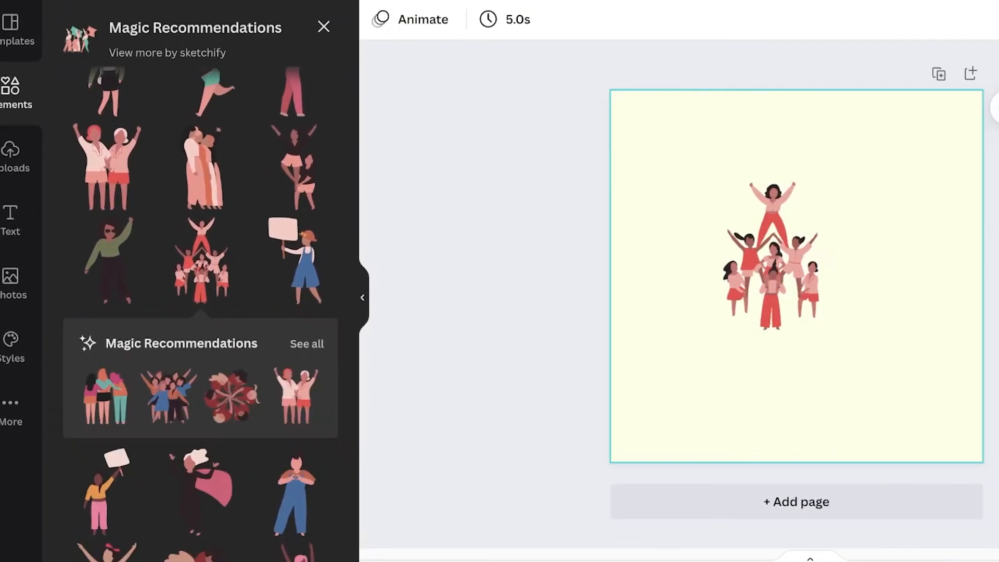
Step: Enlarge the human pyramid graphic to most of the page's height and center it horizontally against the page's lower edge
click(765, 281)
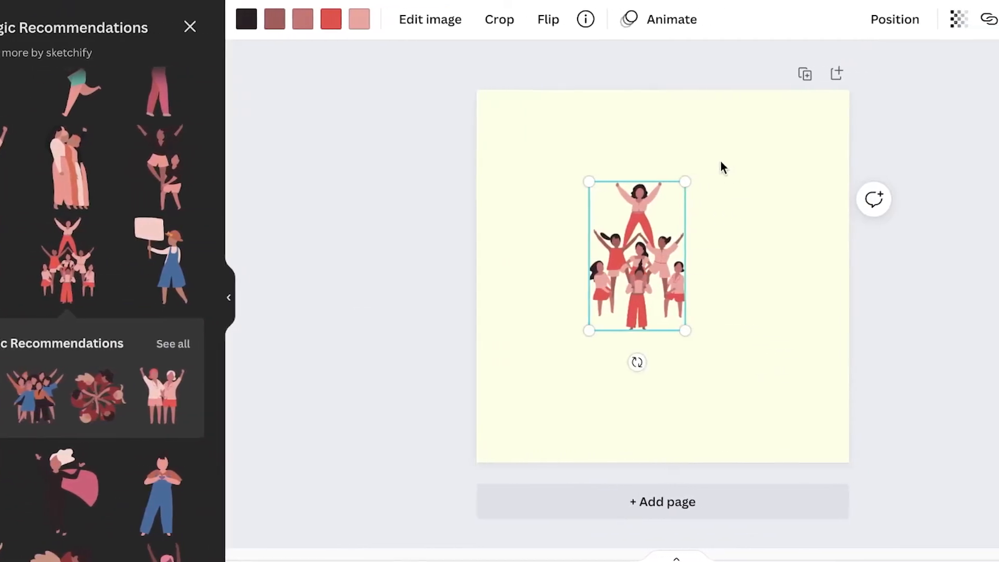
drag(822, 178, 910, 110)
drag(644, 191, 640, 323)
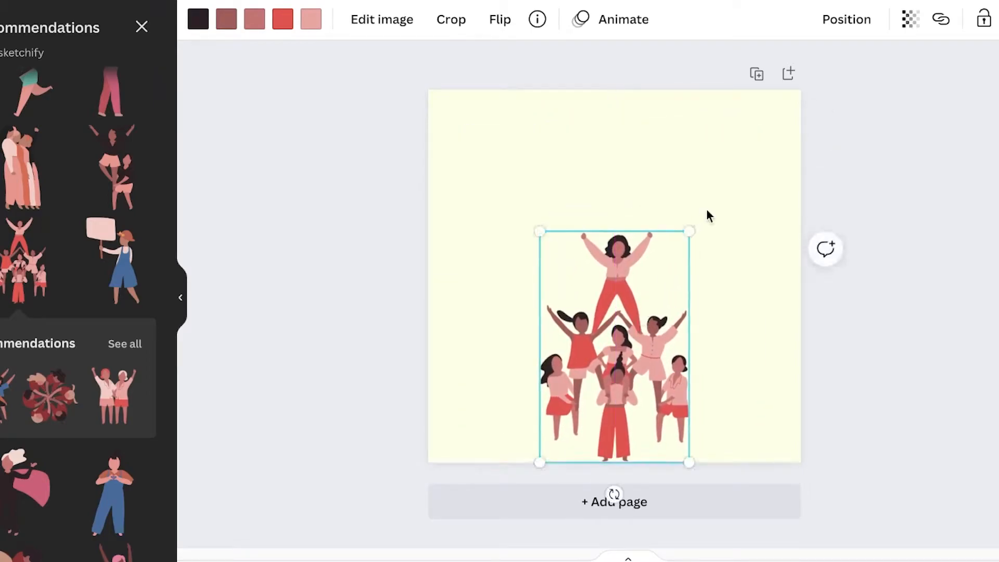
drag(688, 235, 740, 156)
drag(632, 347, 594, 341)
click(913, 264)
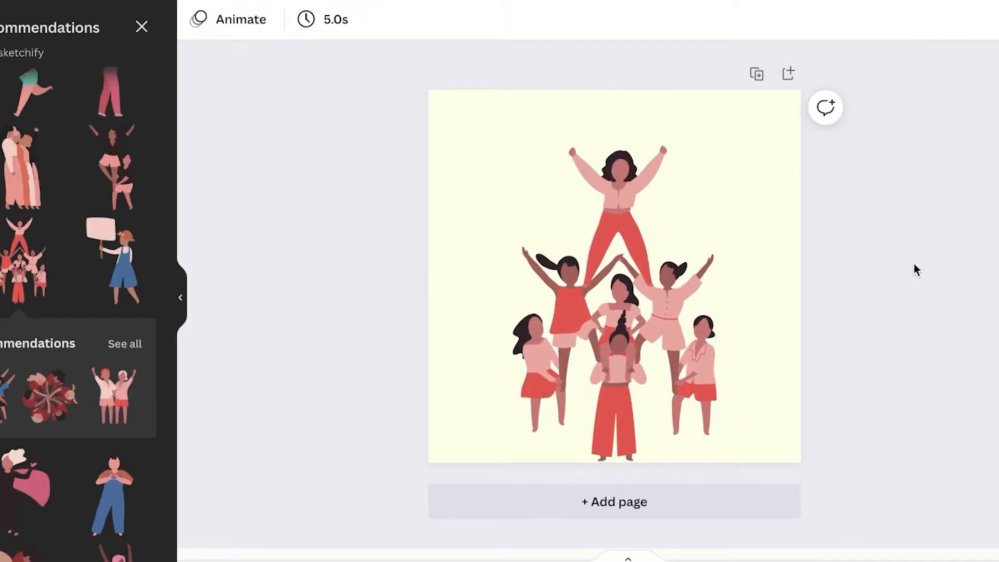
Step: Recolor the red clothing in the human pyramid graphic to black (#000000)
click(701, 296)
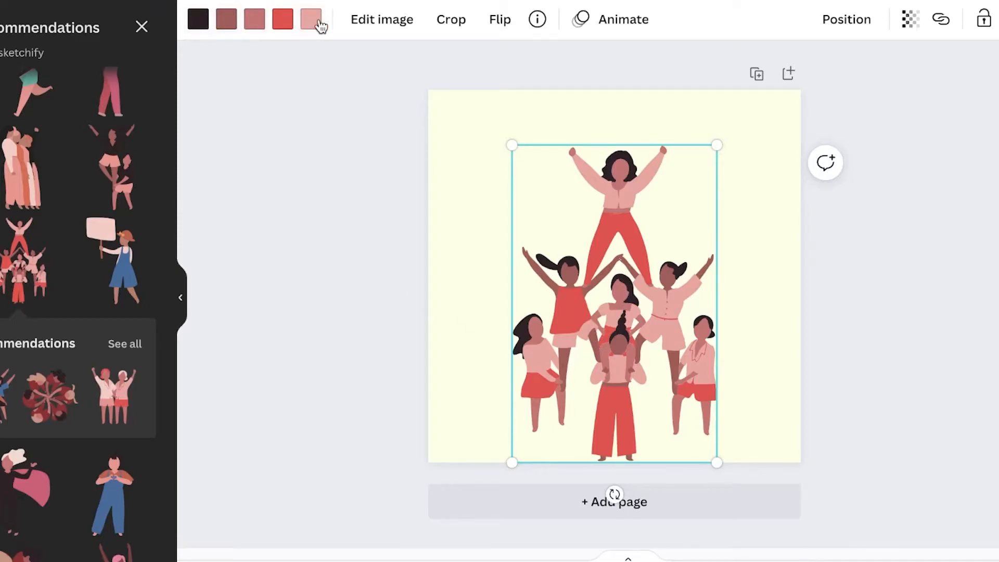
click(282, 19)
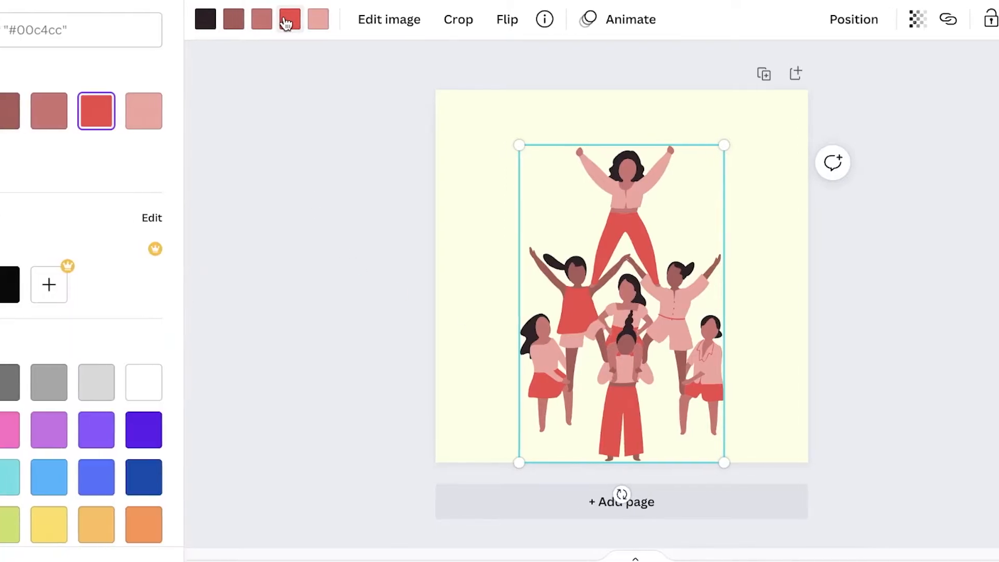
click(0, 121)
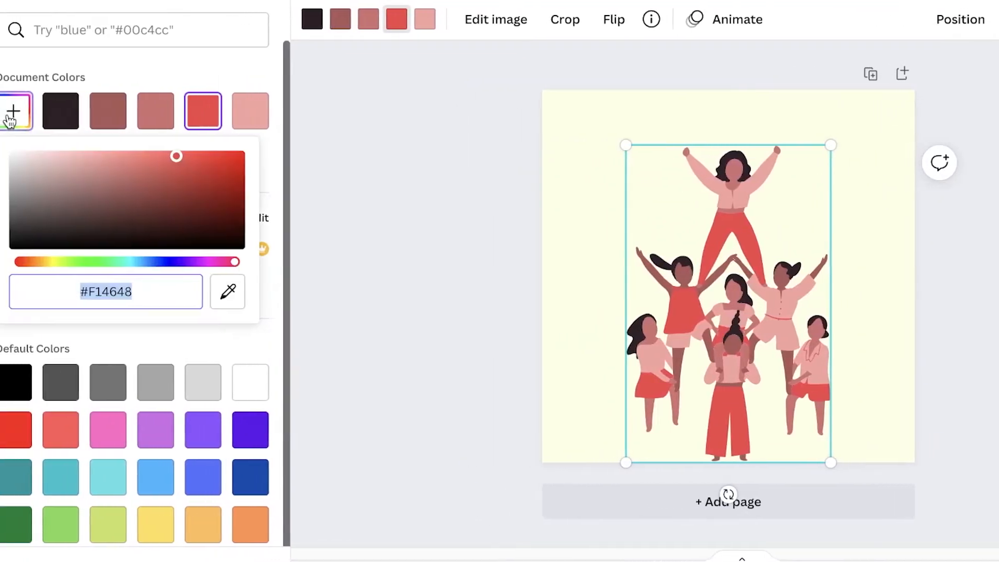
drag(114, 201, 140, 244)
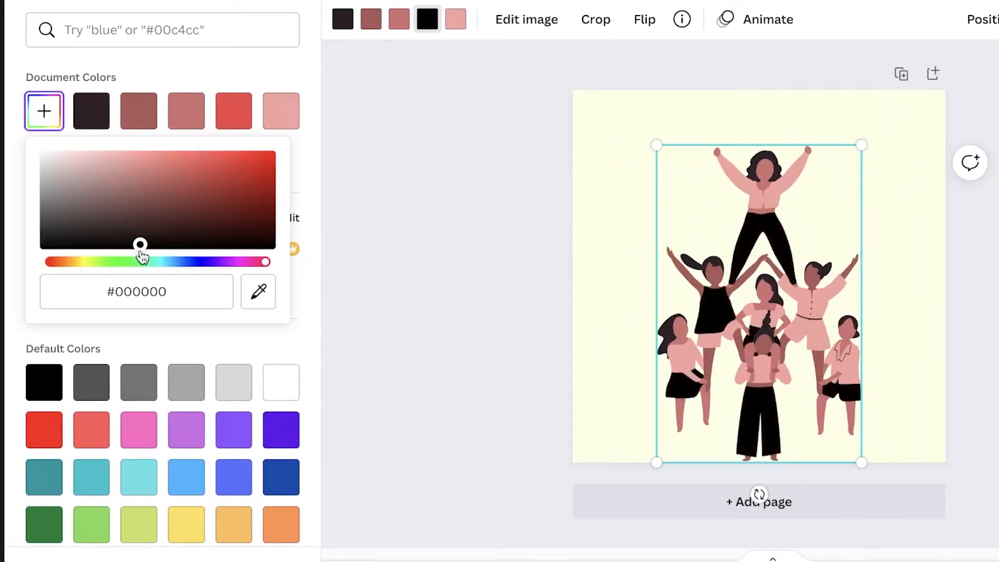
Step: Recolor the light pink clothing in the human pyramid graphic to black (#000000)
click(456, 20)
click(44, 111)
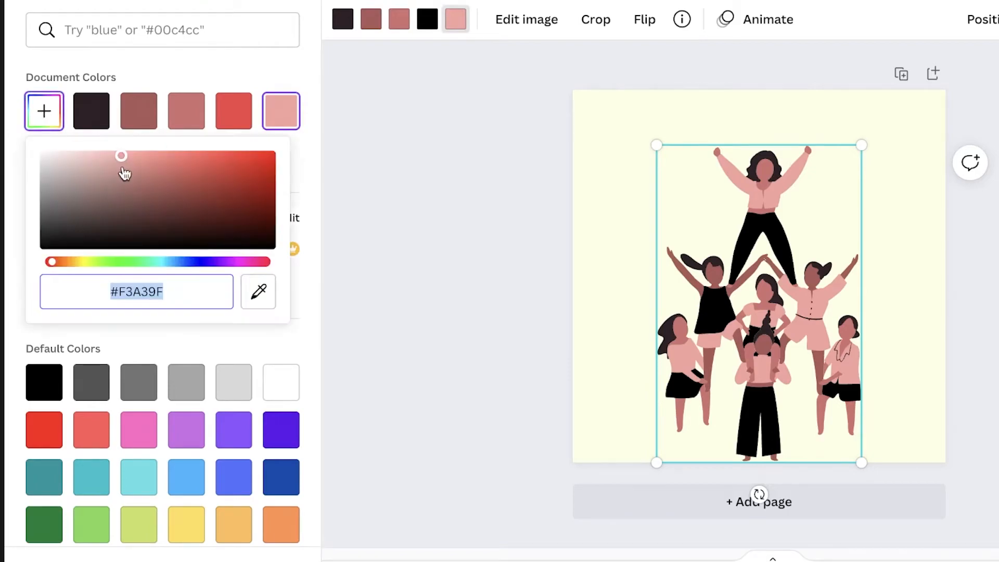
drag(109, 161, 269, 244)
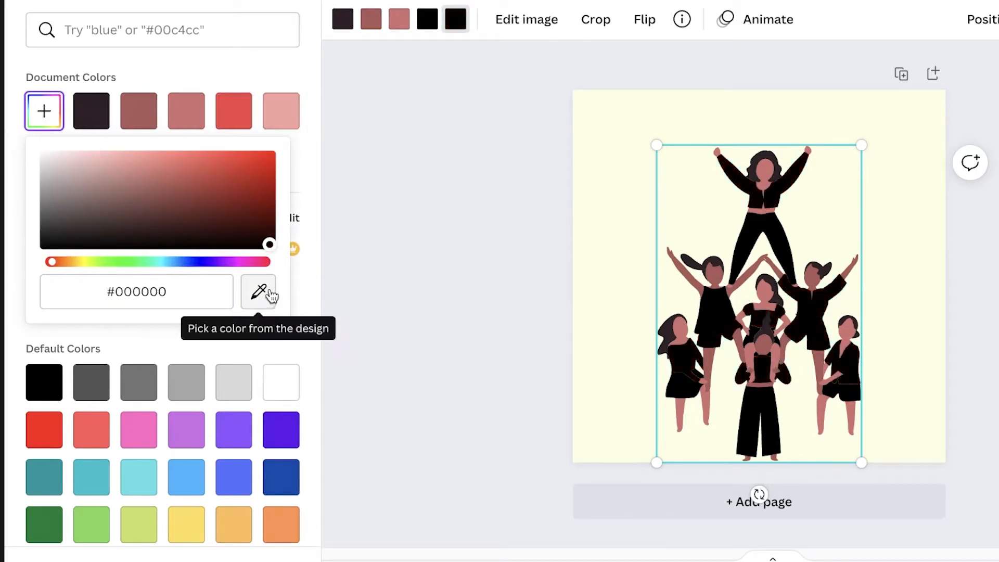
Step: Recolor the lighter skin areas in the human pyramid graphic to a pale cool pink
click(393, 21)
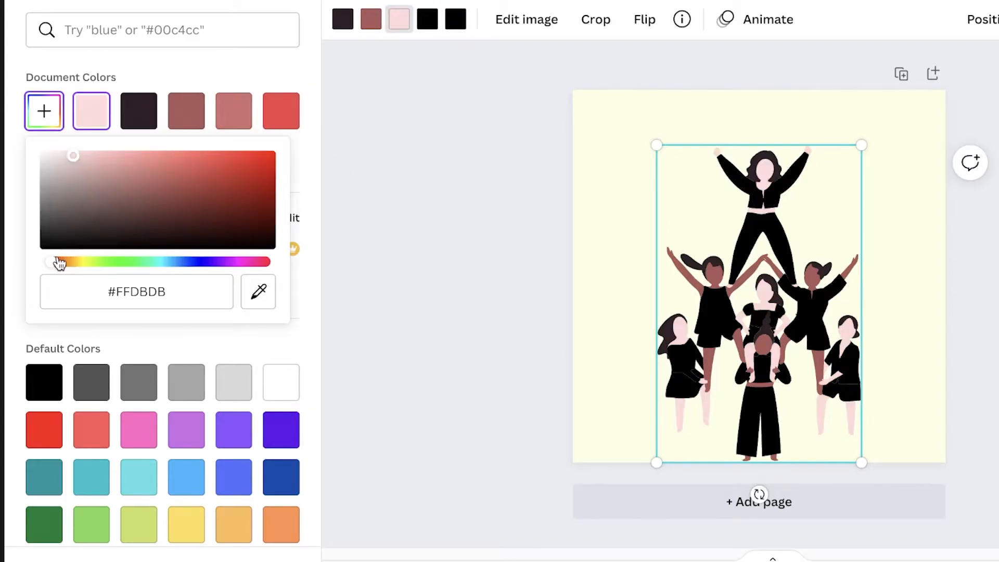
drag(58, 261, 238, 262)
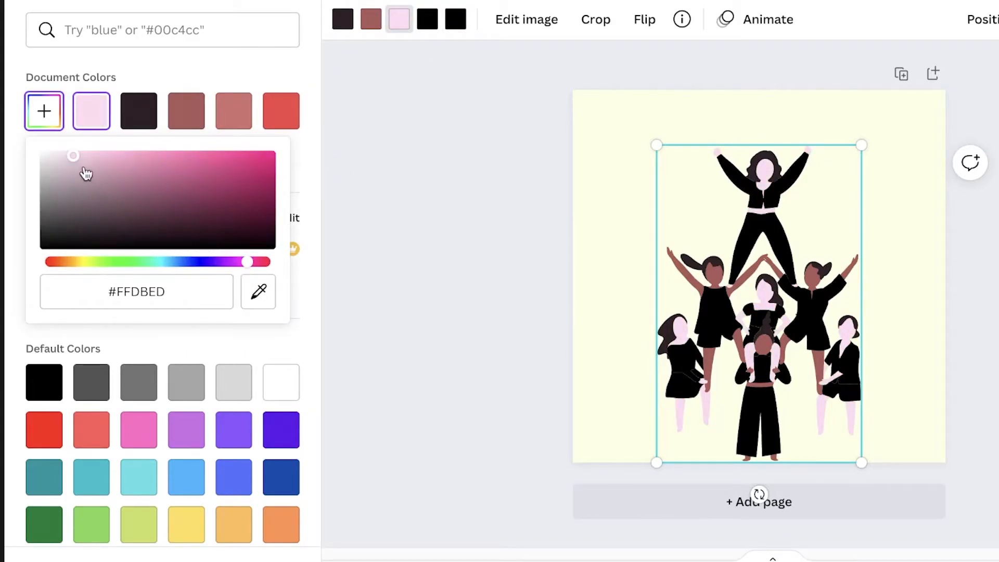
drag(84, 169, 75, 156)
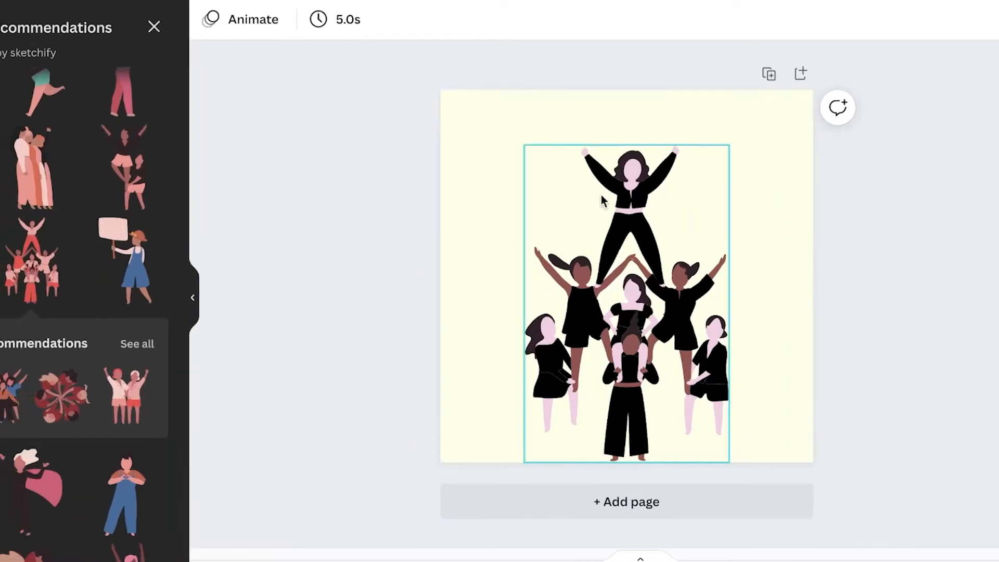
Step: Browse the ready-made text styles and font combinations for a title style that suits the design
click(39, 241)
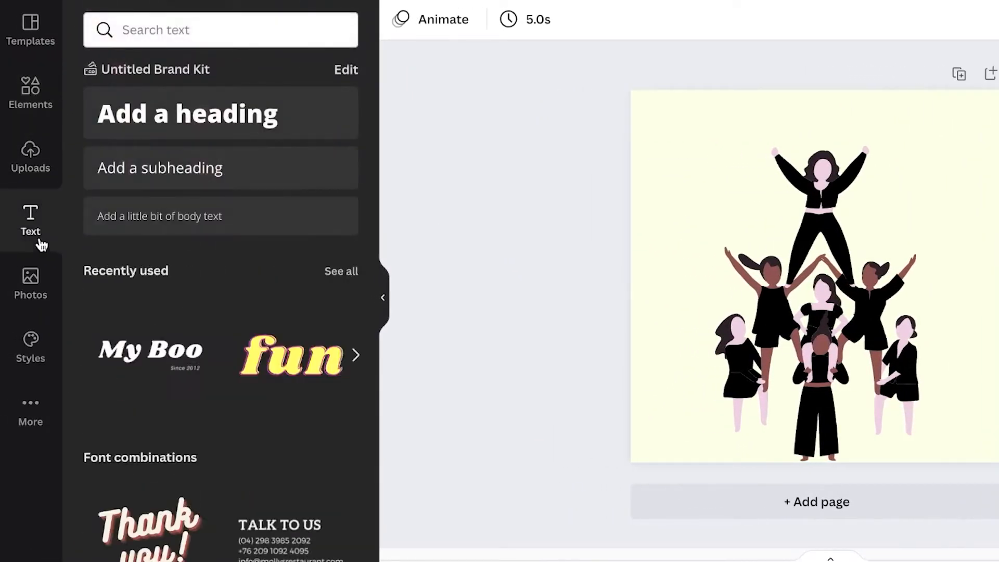
scroll(198, 159, down, 15)
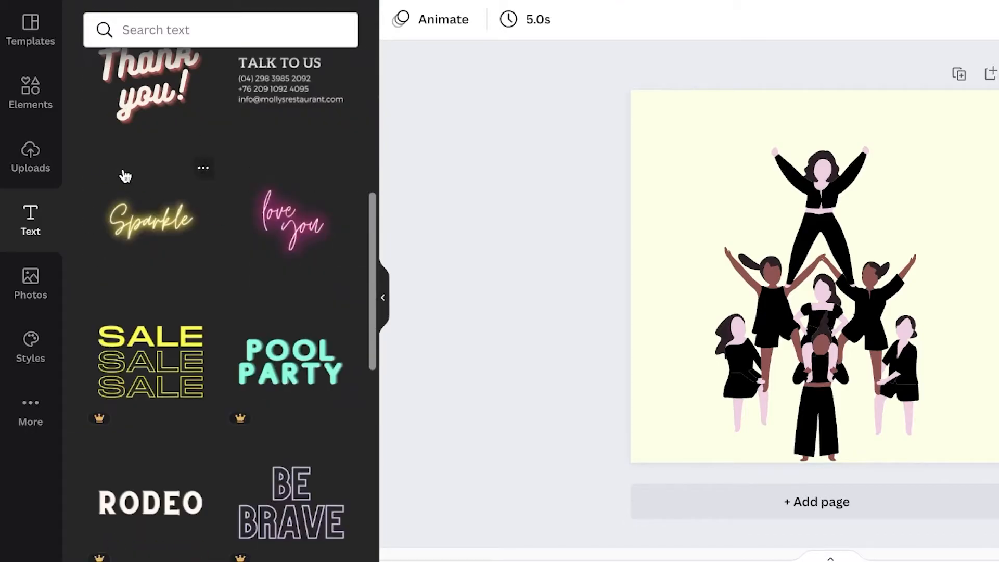
scroll(185, 181, down, 10)
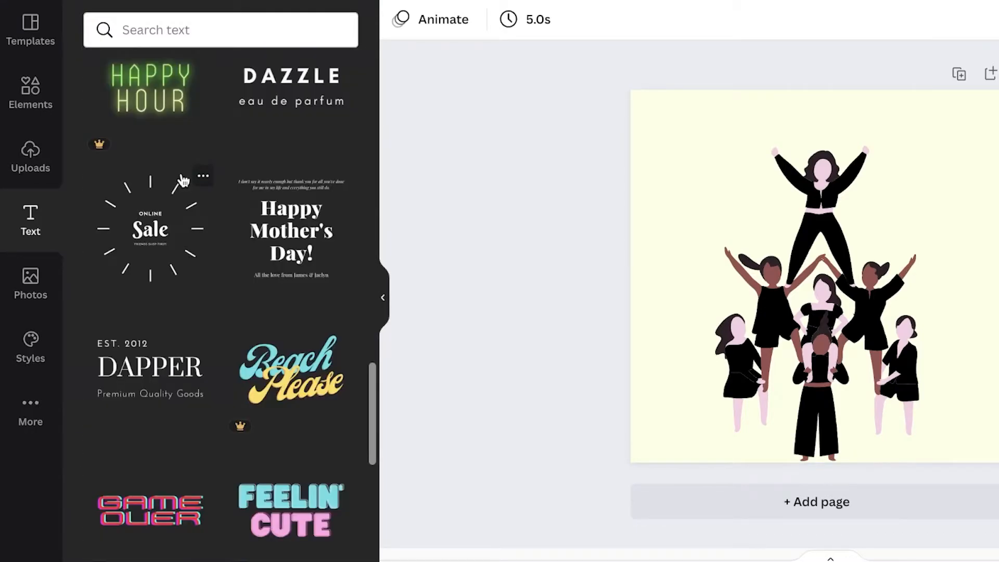
scroll(186, 186, up, 20)
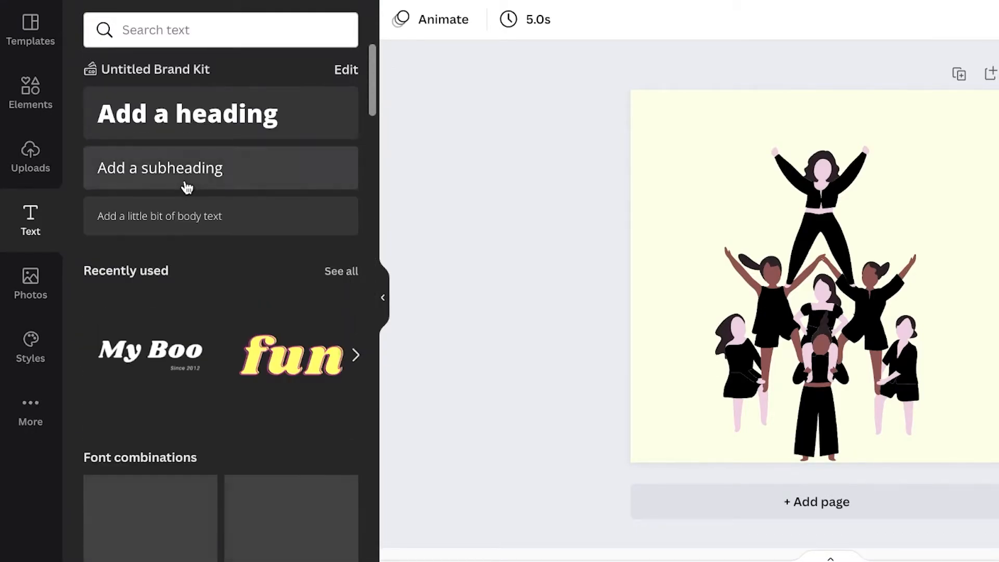
scroll(193, 171, down, 5)
scroll(207, 148, up, 5)
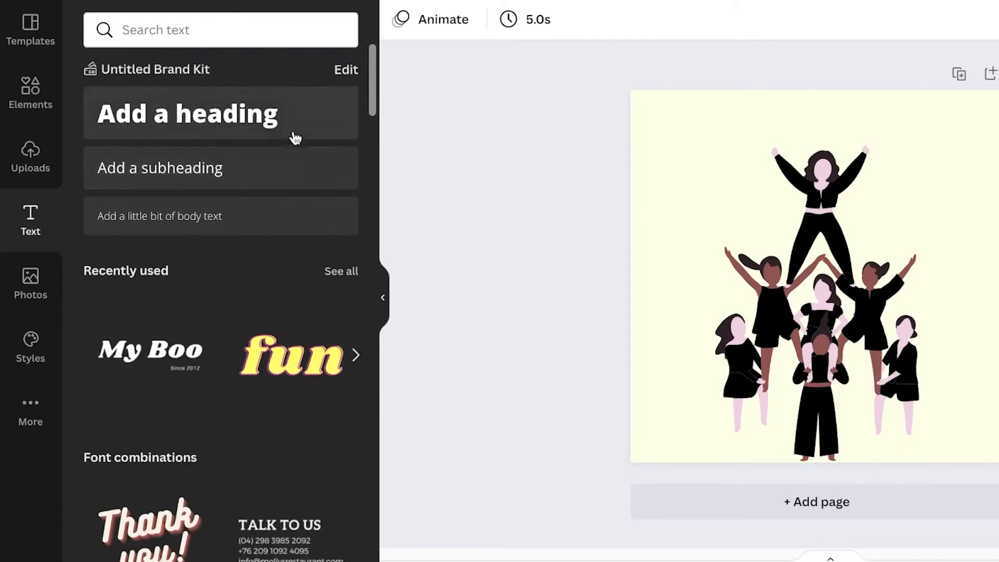
scroll(191, 130, down, 5)
scroll(190, 151, up, 5)
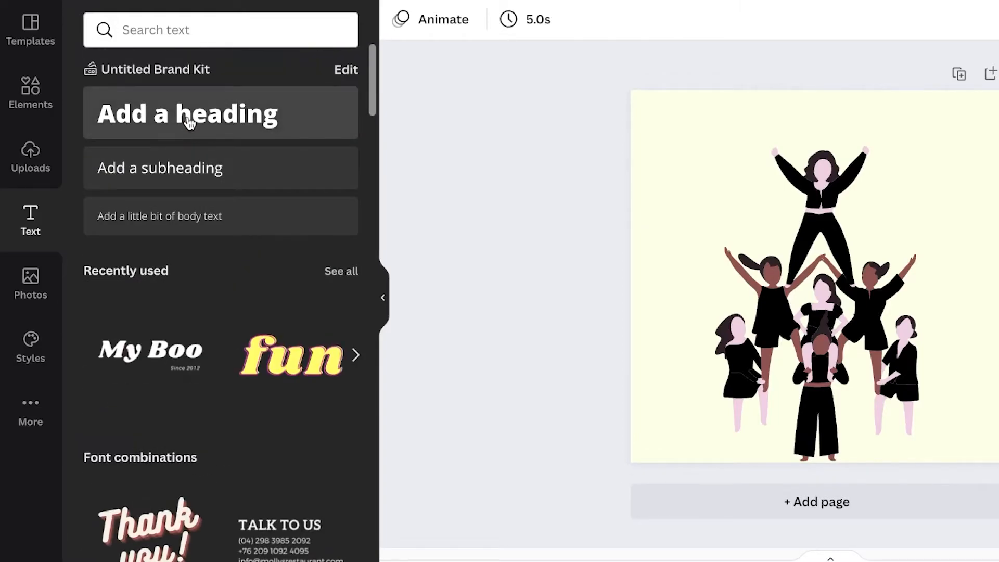
scroll(254, 156, down, 10)
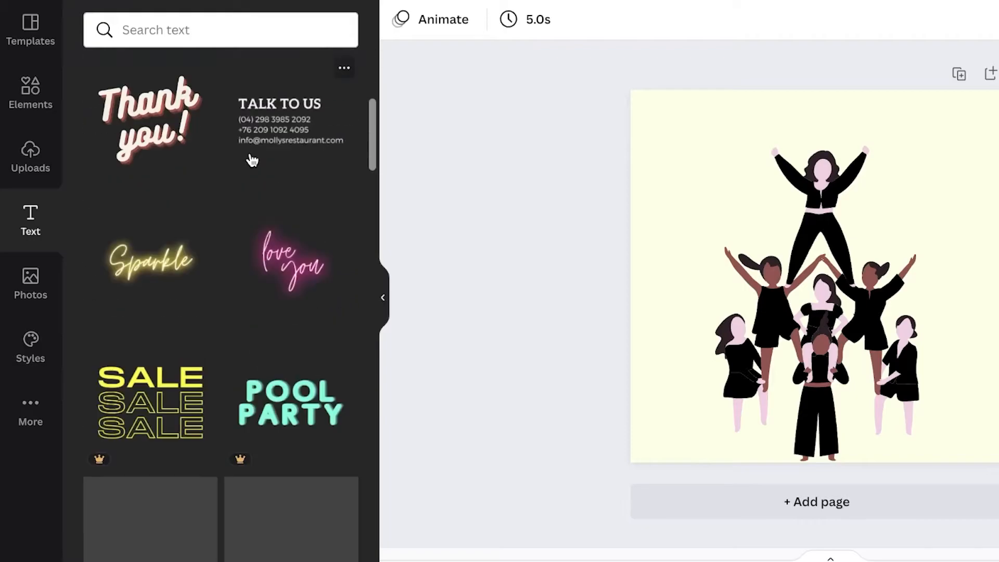
scroll(256, 163, up, 10)
Step: Add the recently used "My Boo" text style at the page's upper-left corner and delete its small "Since 2012" line
click(140, 335)
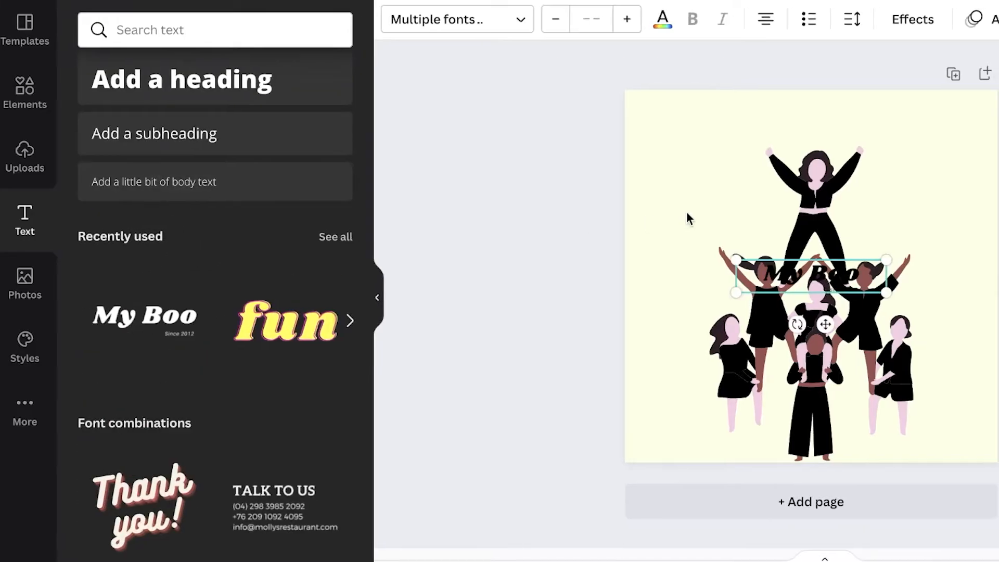
drag(837, 281, 701, 149)
drag(526, 148, 552, 125)
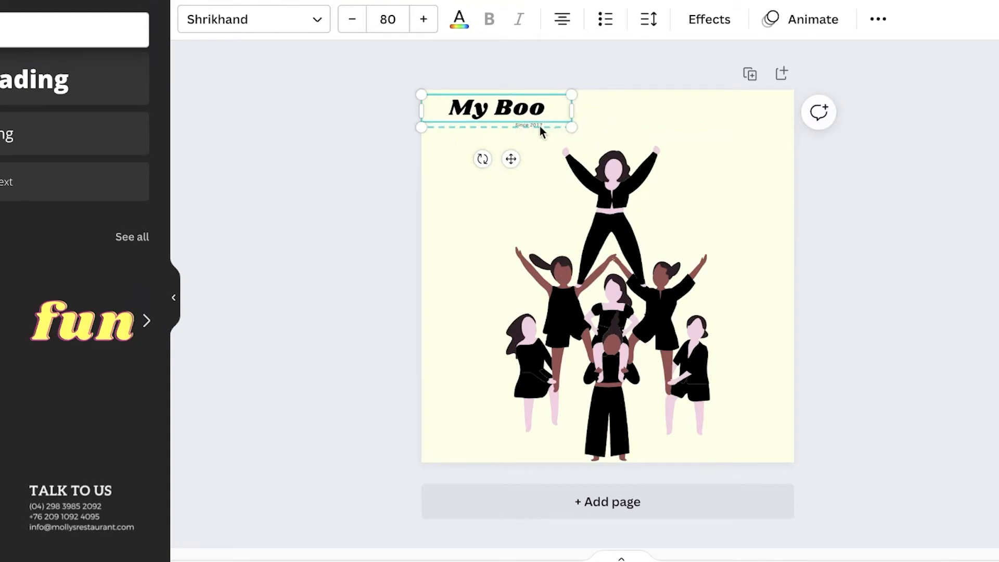
click(539, 125)
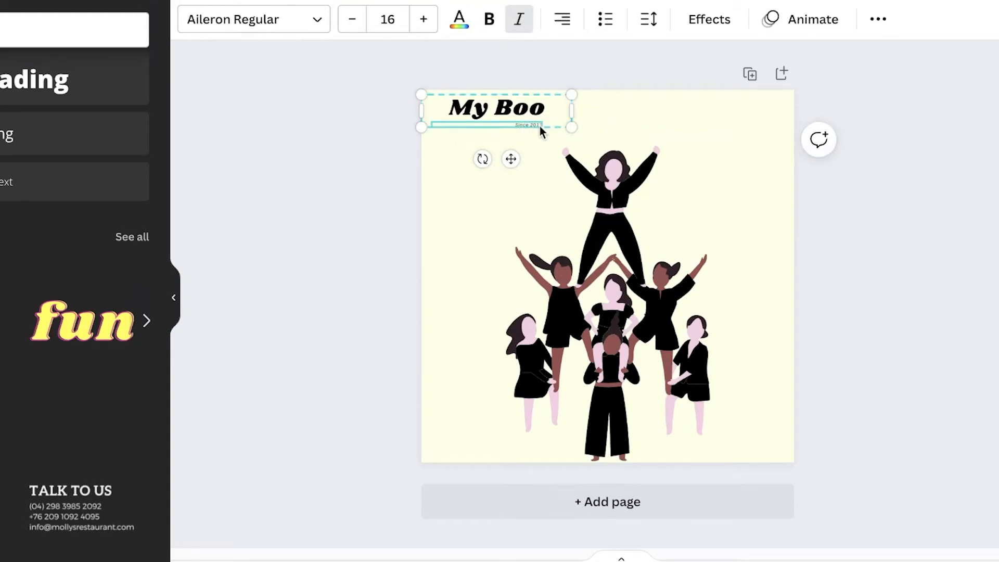
key(Delete)
Step: Replace the title with "better together", widen its box to about 11.8 in to fit one line, and center it above the pyramid
drag(502, 107, 518, 130)
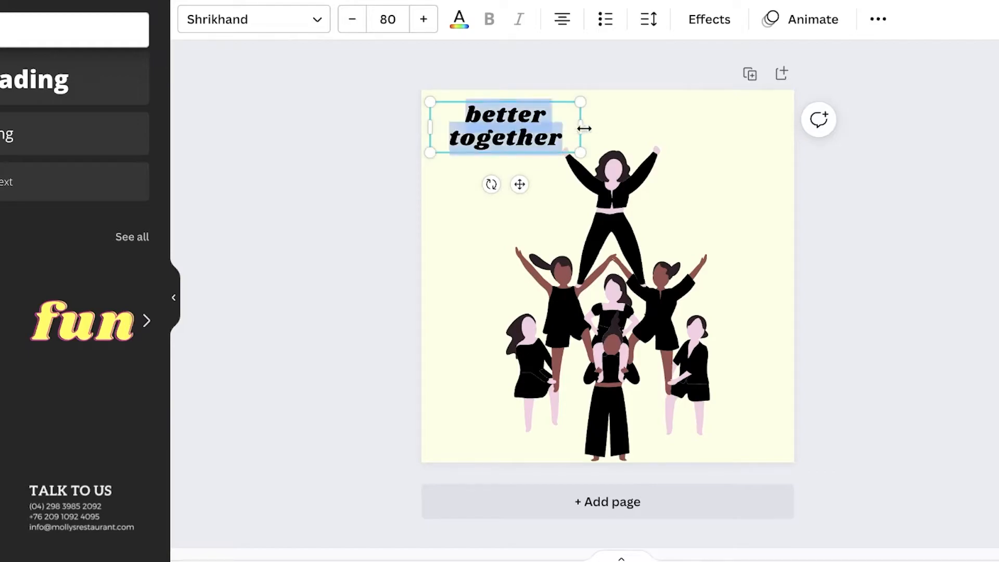
drag(584, 128, 673, 118)
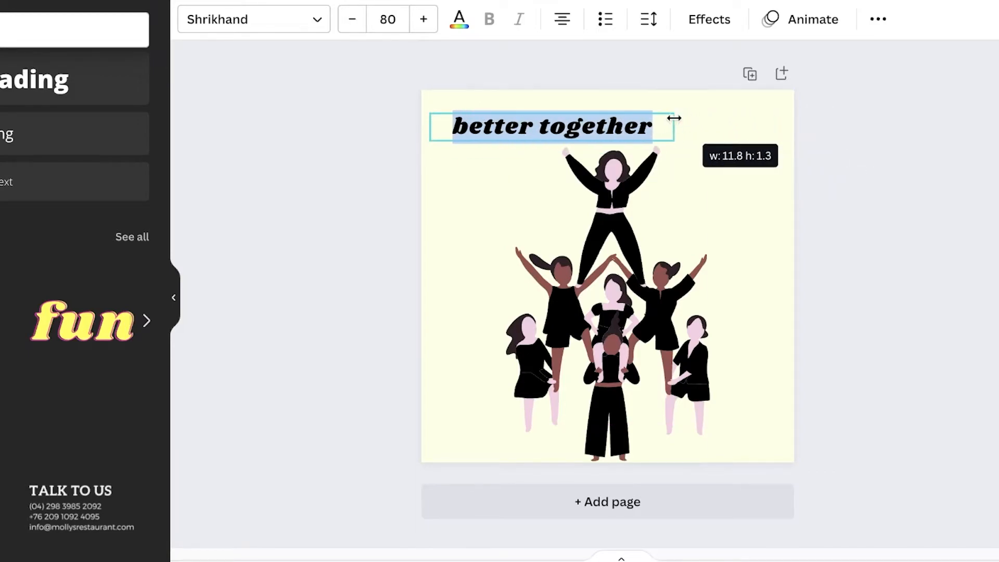
drag(564, 173, 618, 167)
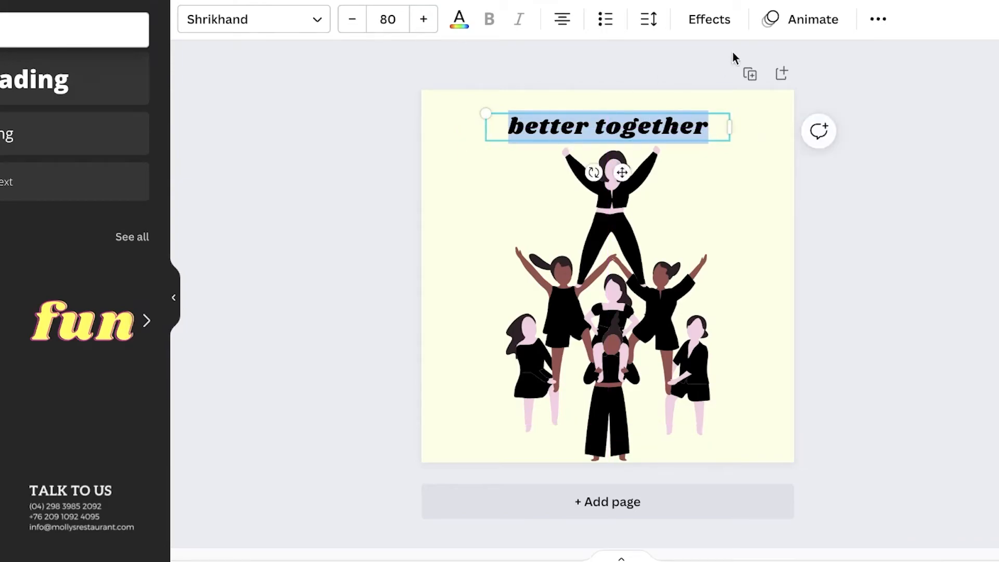
Step: Apply the Splice effect to the "better together" title and set the effect color to black
click(727, 19)
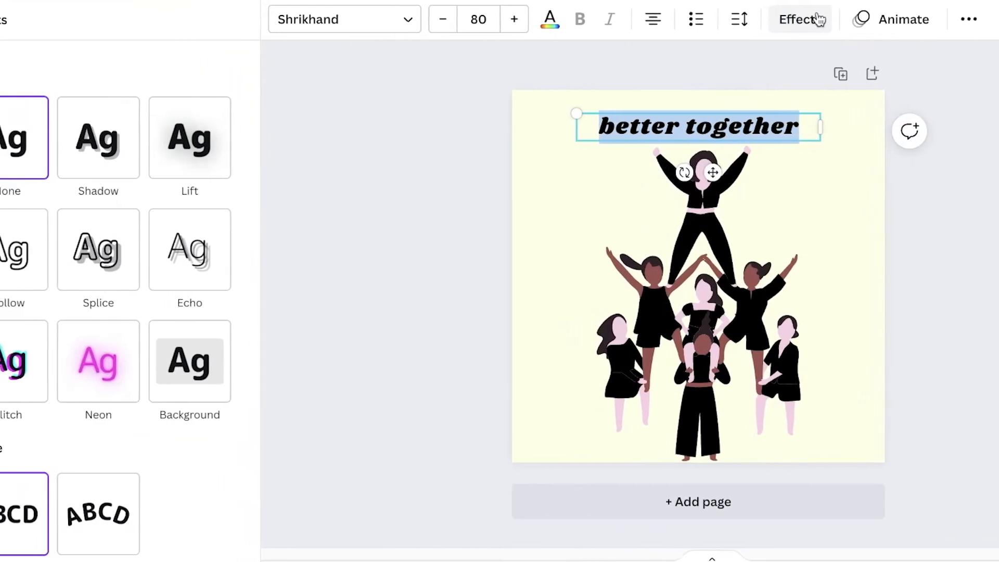
click(134, 144)
click(232, 163)
drag(161, 243, 27, 241)
click(156, 314)
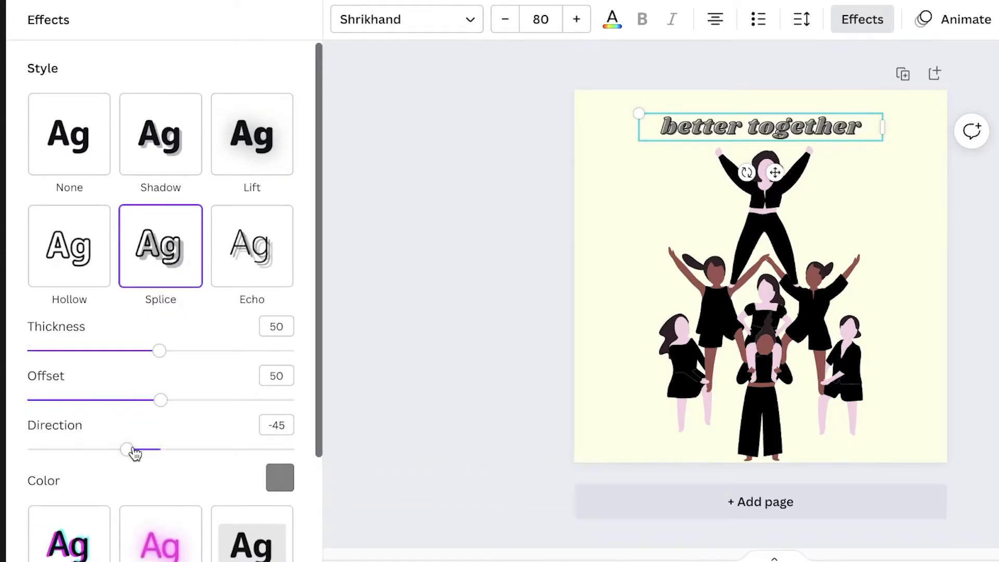
click(280, 481)
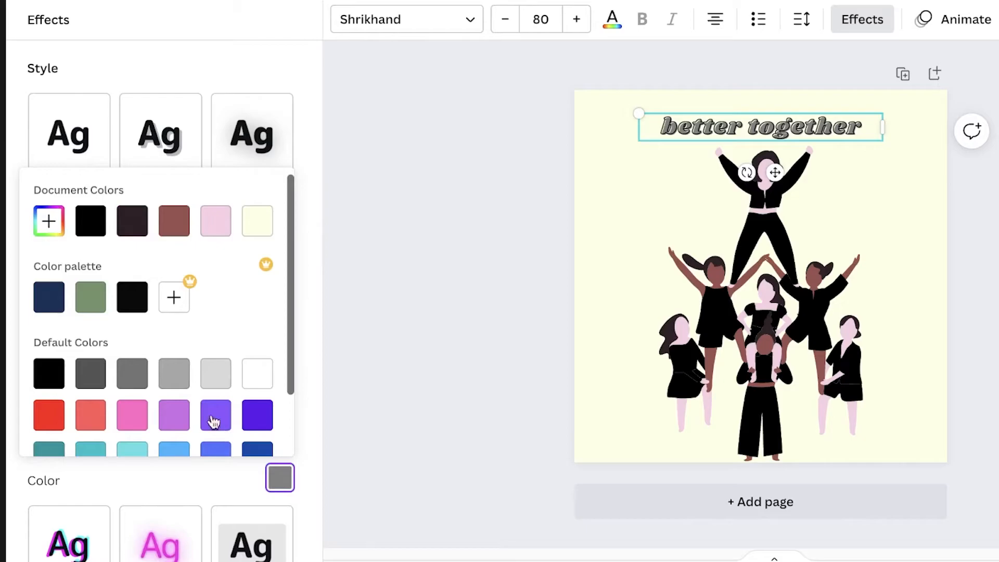
click(134, 300)
click(2, 220)
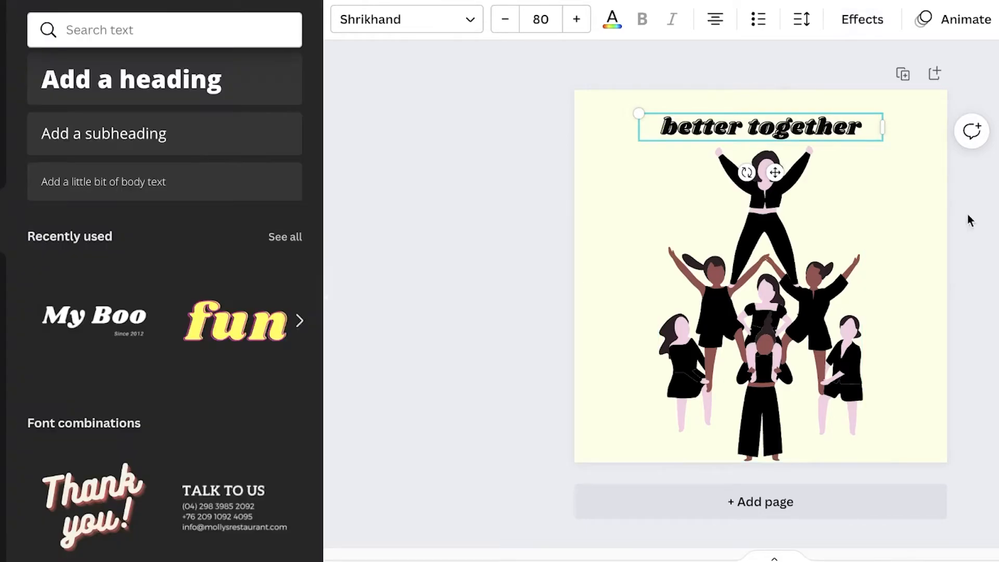
Step: Apply the Curve shape to the "better together" title and reduce its curvature to a gentle arch
click(512, 279)
click(811, 126)
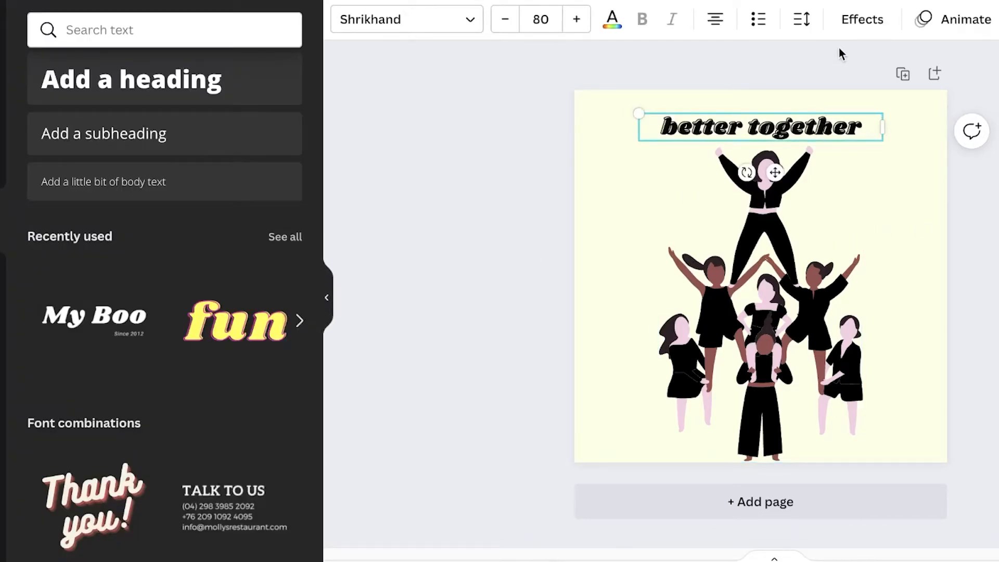
click(861, 20)
scroll(158, 417, down, 3)
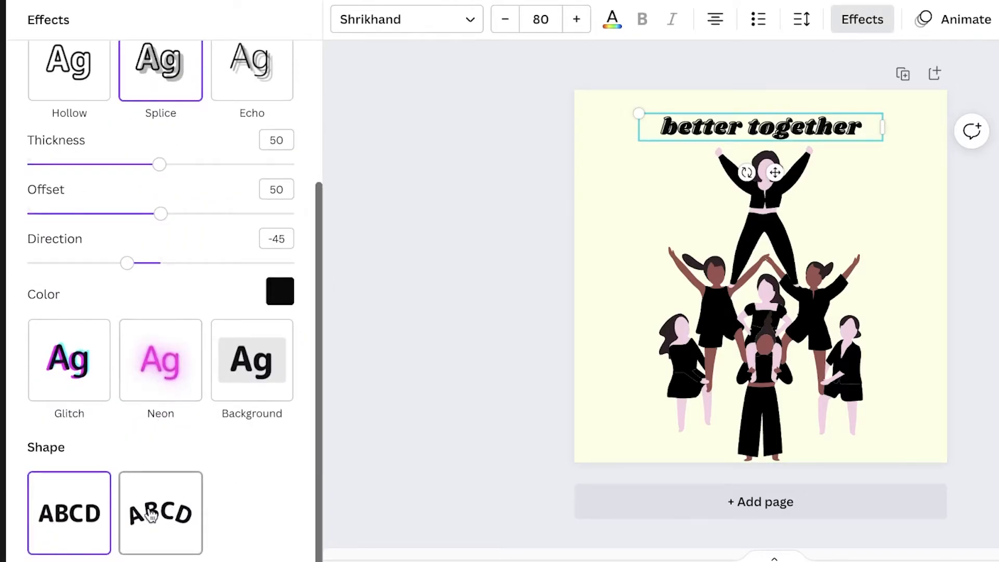
click(181, 515)
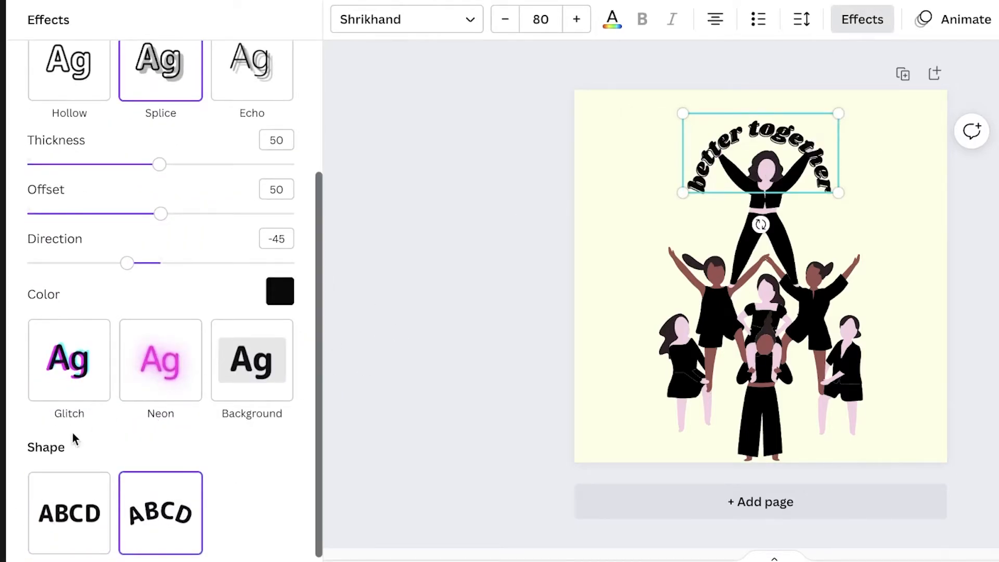
scroll(232, 343, down, 2)
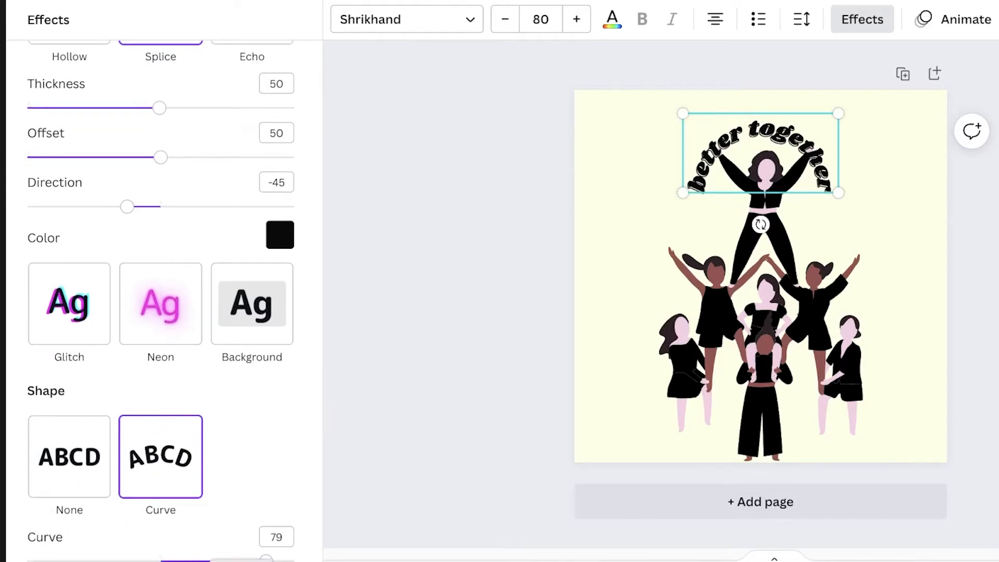
drag(263, 558, 203, 557)
Step: Position the curved title along the raised hands of the top woman in the pyramid
click(773, 152)
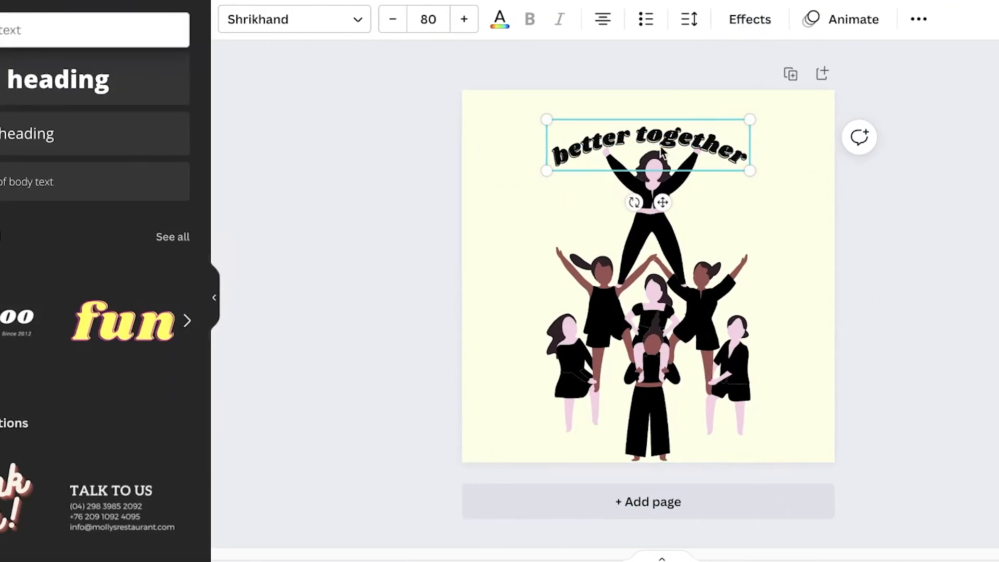
drag(662, 152, 630, 143)
click(636, 146)
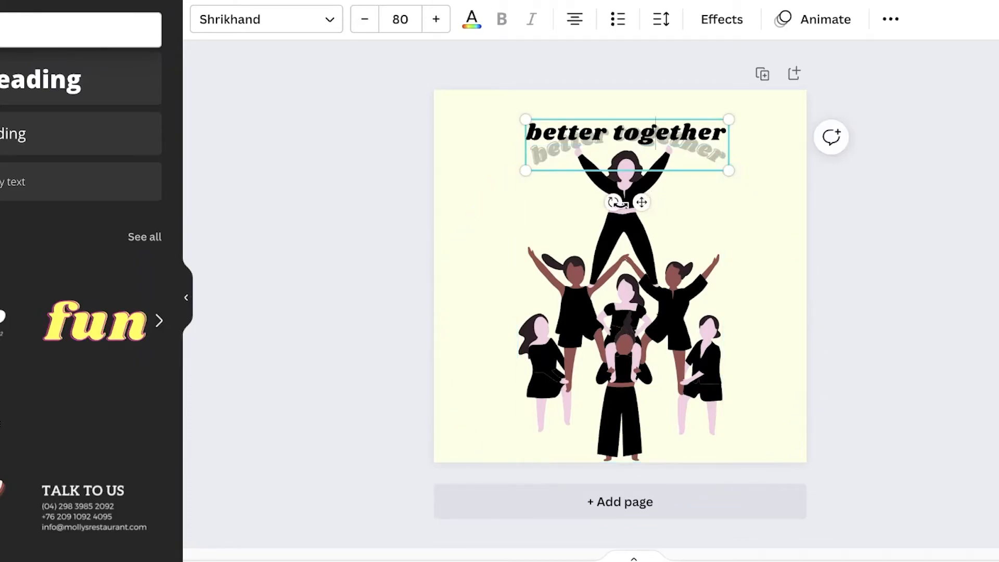
drag(612, 203, 613, 206)
click(858, 206)
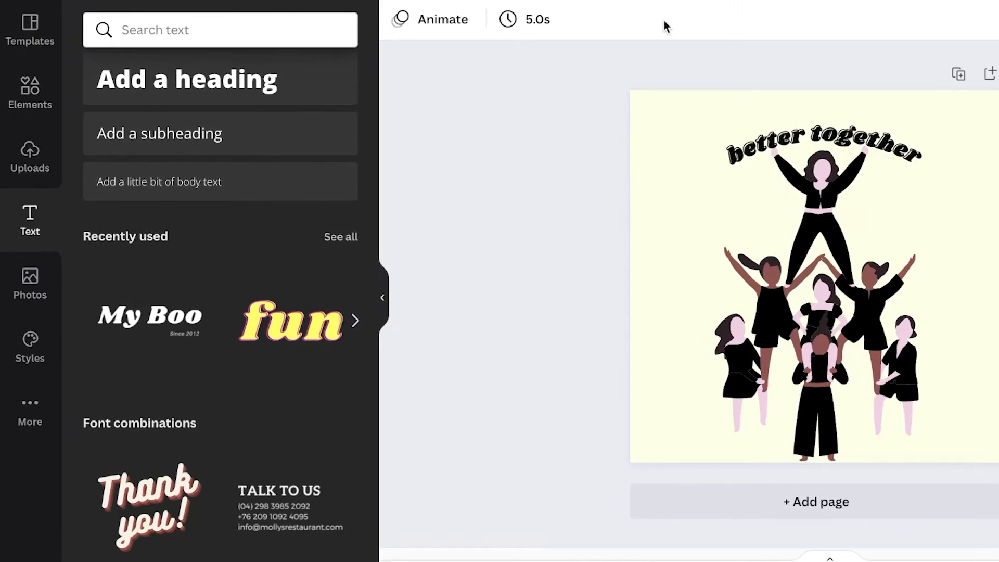
Step: Search the elements for "female" and browse the graphics for an additional image
click(14, 110)
scroll(259, 223, up, 10)
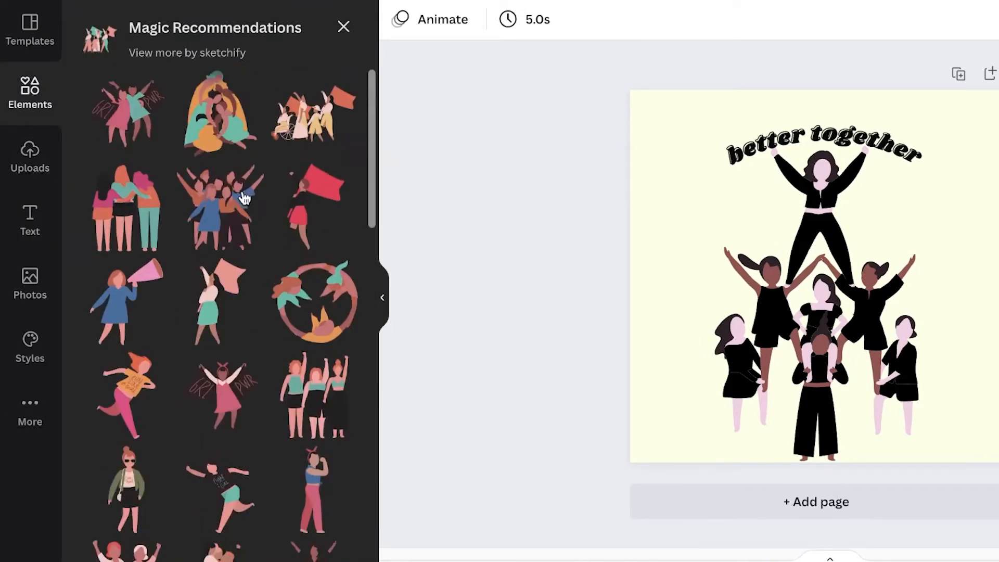
click(29, 101)
click(301, 34)
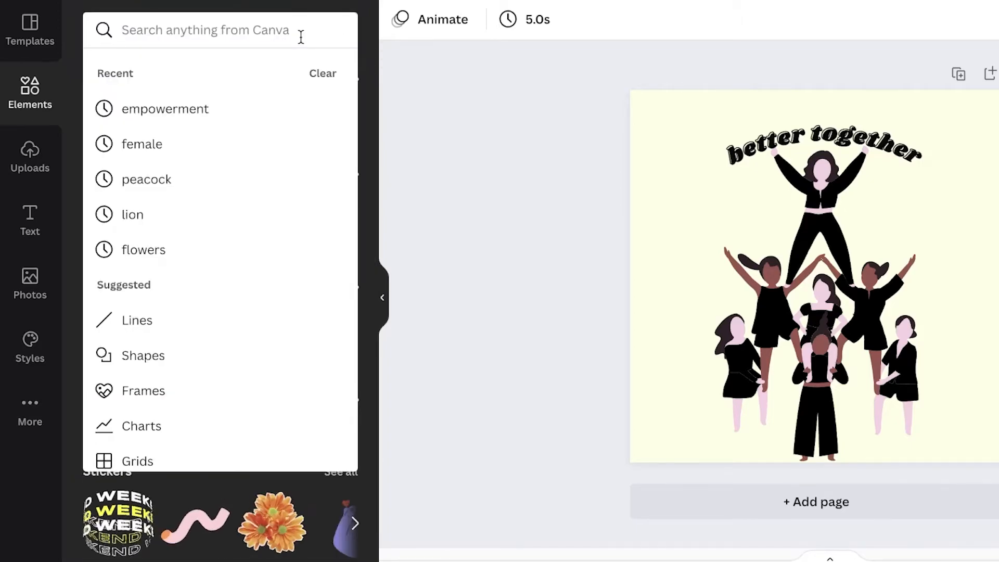
text(female)
key(Return)
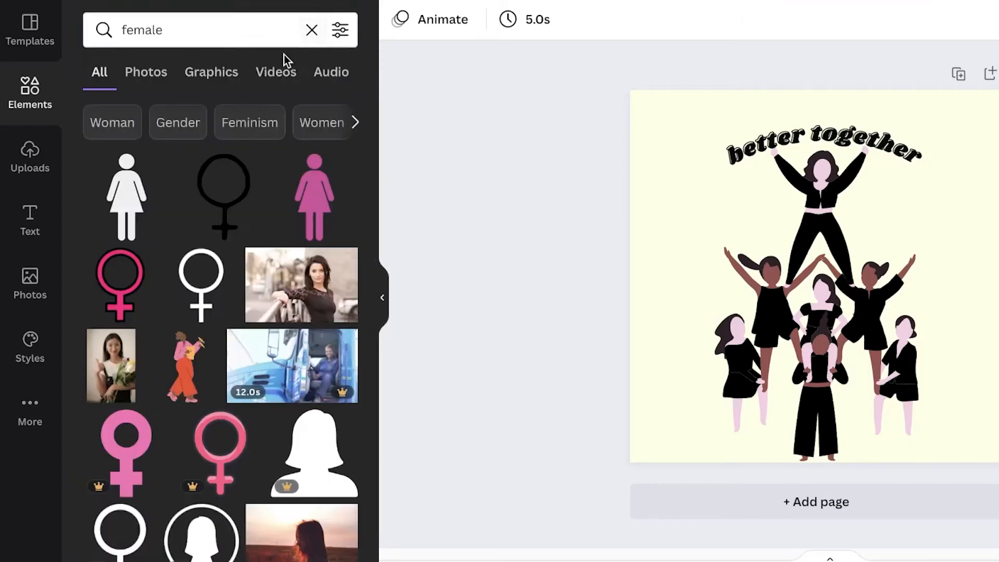
click(222, 80)
scroll(264, 125, down, 3)
Step: Search the graphics for "empowerment" instead
click(259, 16)
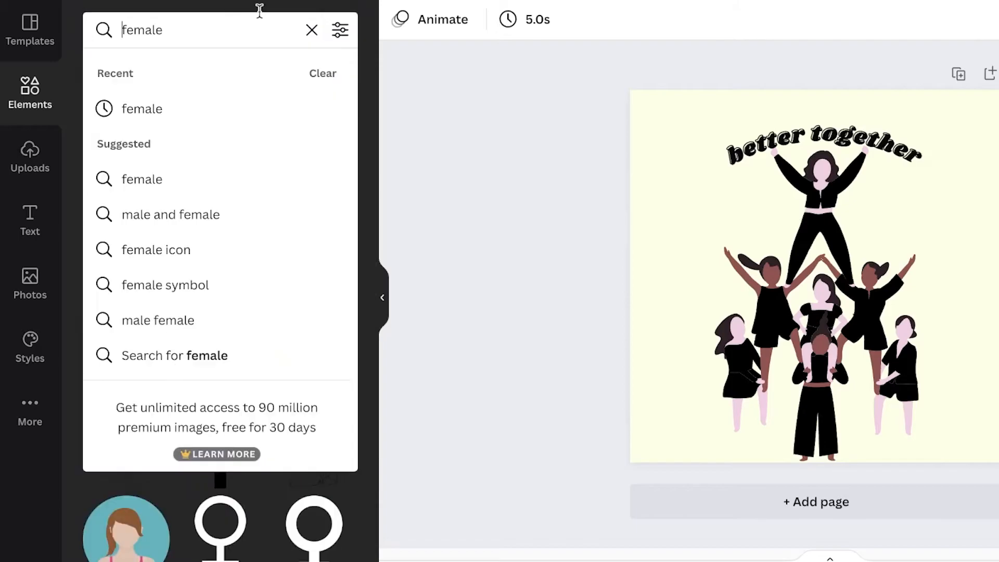
double_click(266, 21)
text(empo)
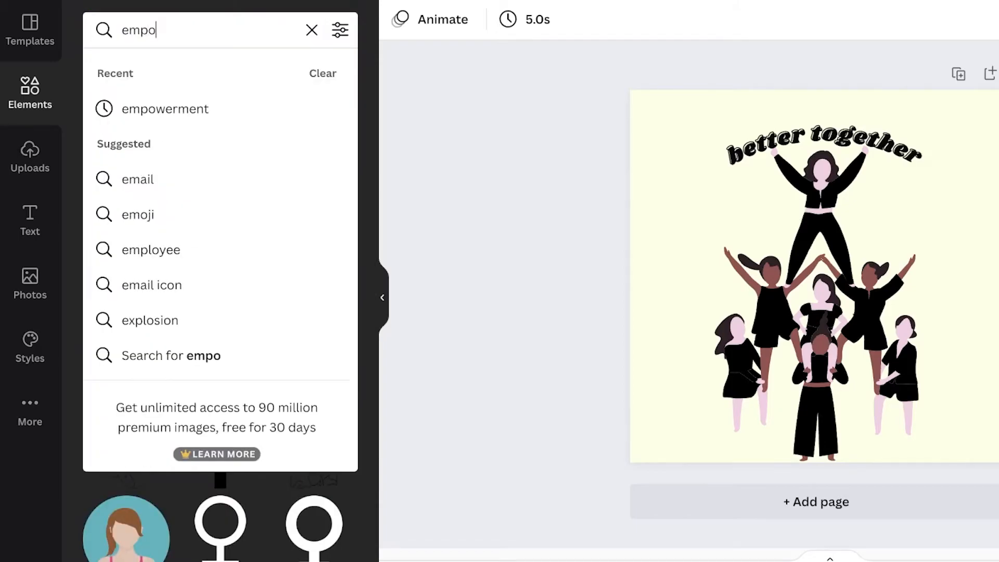
click(150, 107)
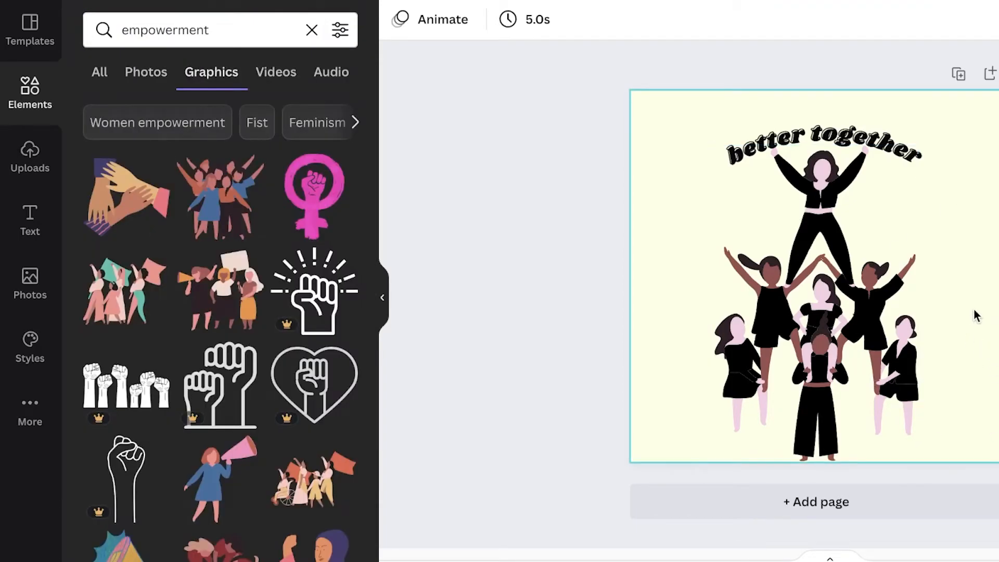
Step: Add the marching women graphic with orange flags beside the pyramid's lower right figure and send it backward behind her
scroll(279, 213, down, 2)
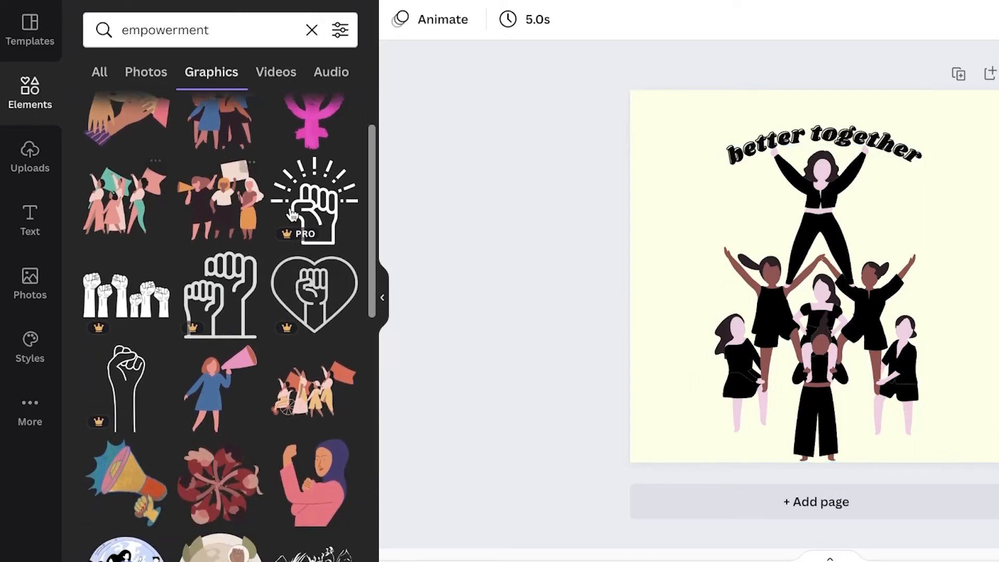
scroll(279, 213, down, 1)
click(327, 359)
drag(823, 295, 972, 396)
right_click(976, 400)
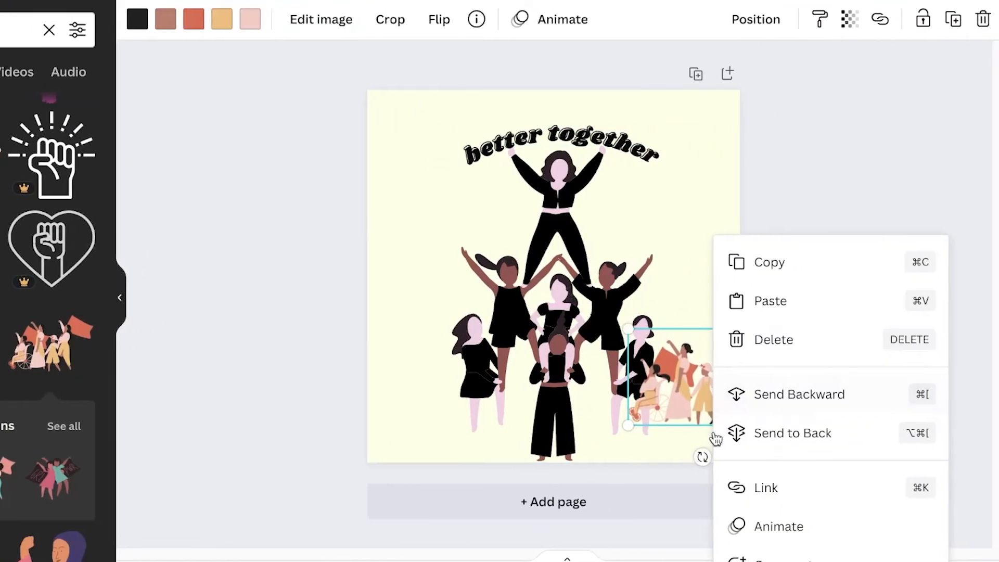
click(765, 401)
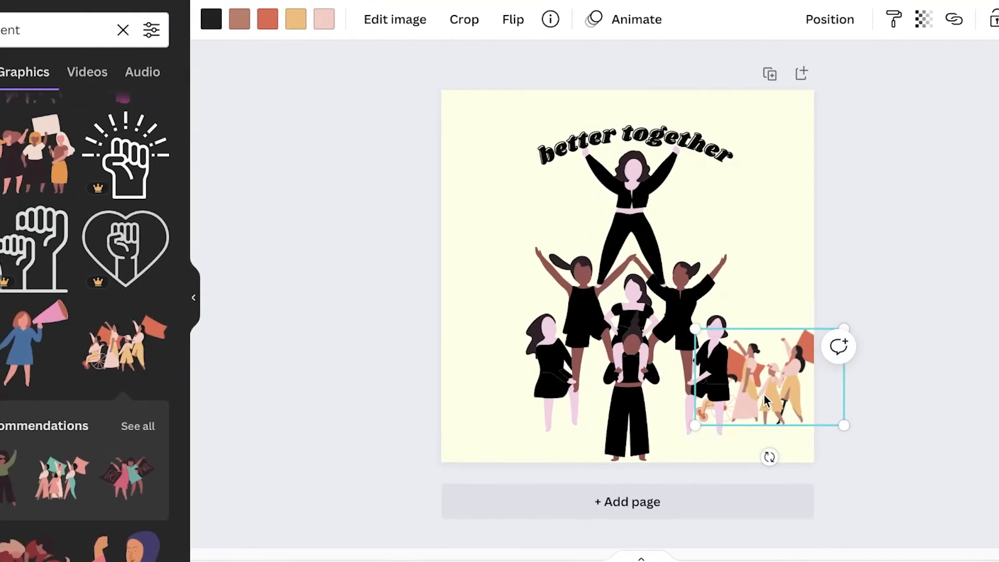
Step: Browse all Magic Recommendations for the marching women graphic and add the group carrying teal and pink flags
scroll(186, 489, down, 3)
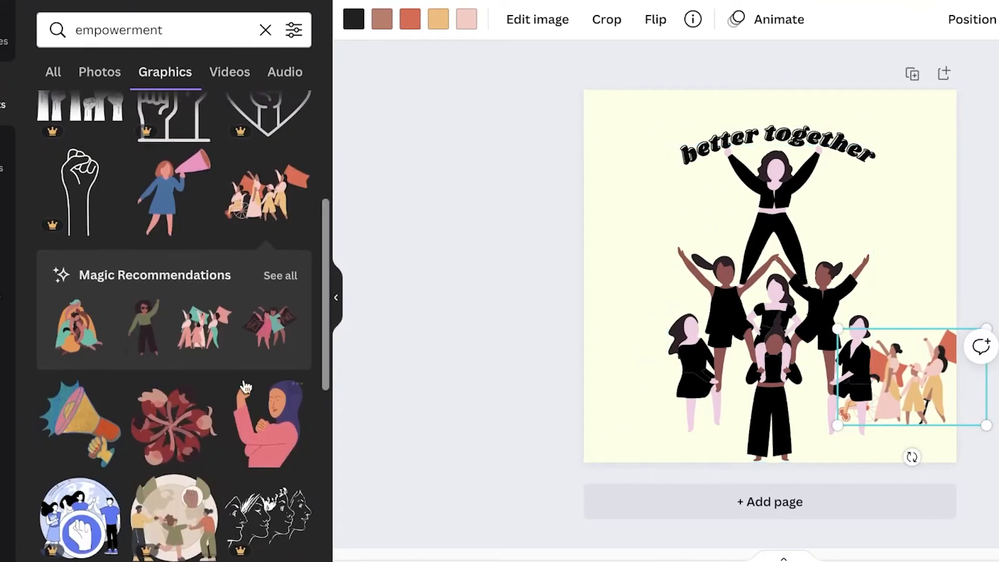
click(285, 276)
scroll(208, 296, down, 10)
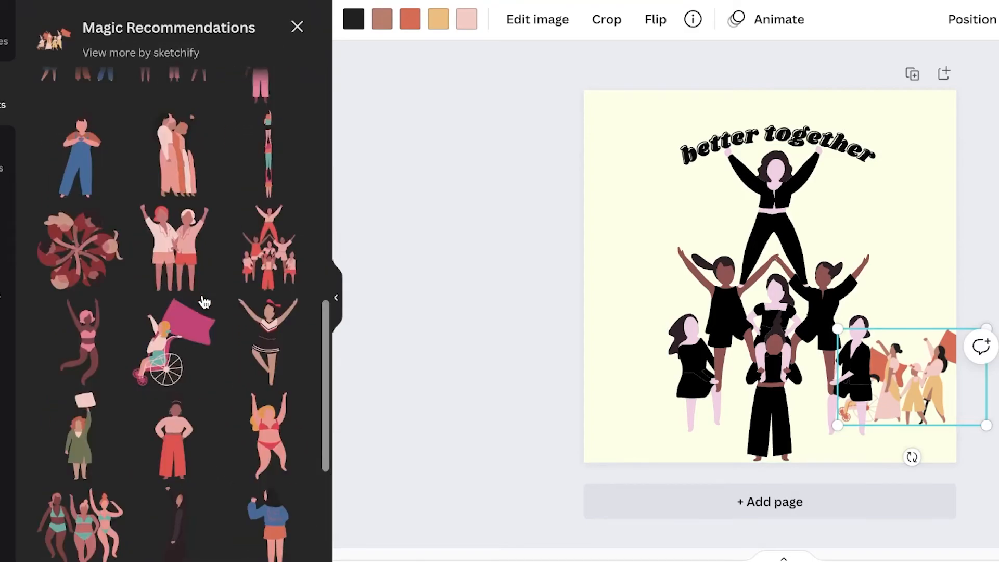
scroll(119, 311, down, 6)
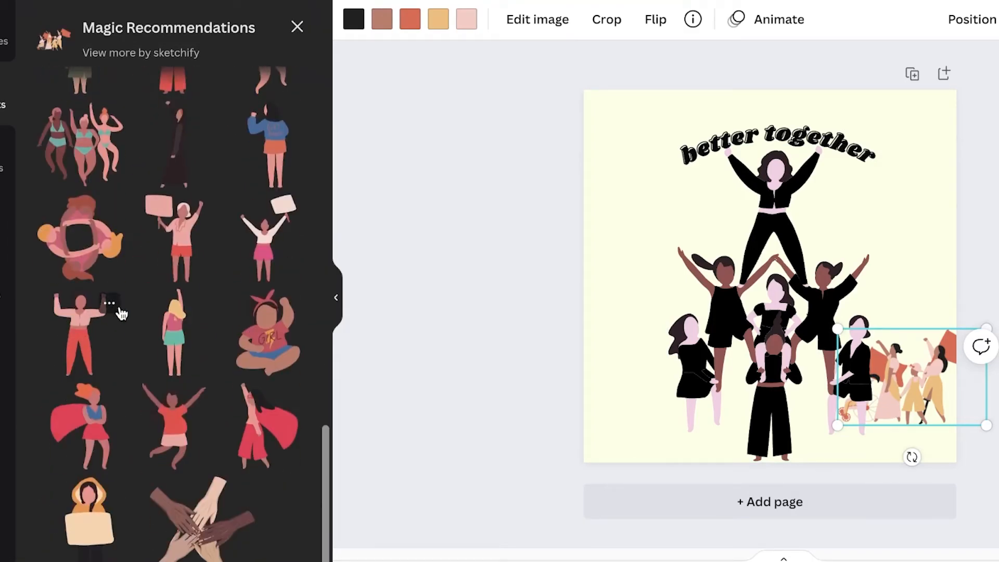
scroll(121, 312, up, 15)
click(232, 125)
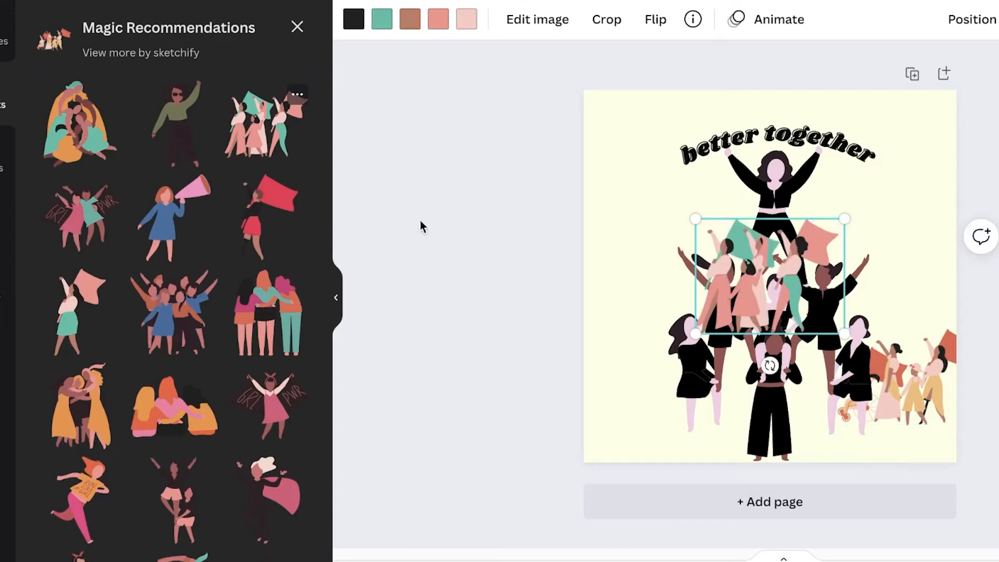
Step: Flip the teal-and-pink flag group horizontally and place it behind the pyramid's lower left woman
right_click(718, 236)
drag(717, 237, 644, 222)
click(655, 23)
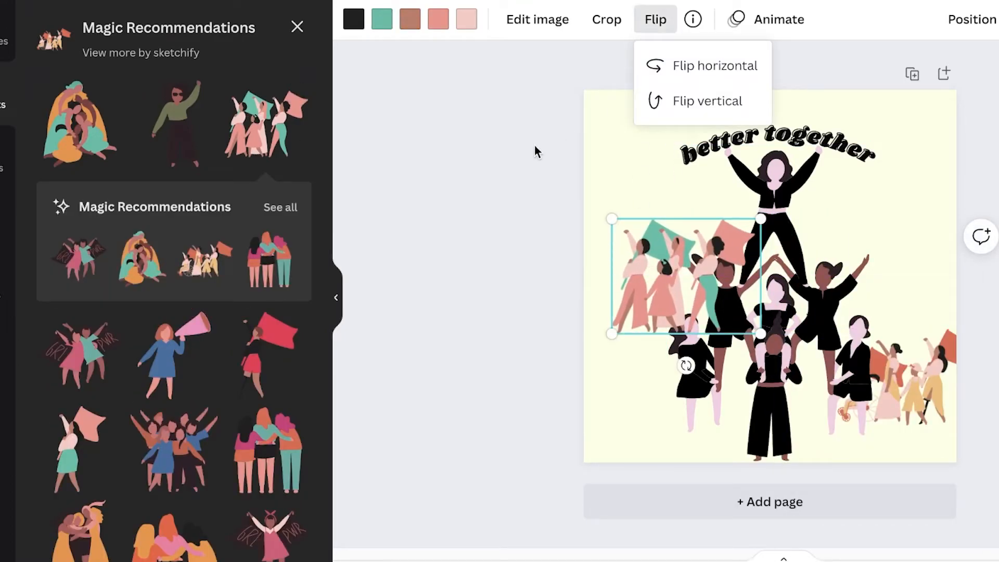
click(685, 73)
drag(682, 275, 640, 376)
right_click(617, 406)
click(676, 392)
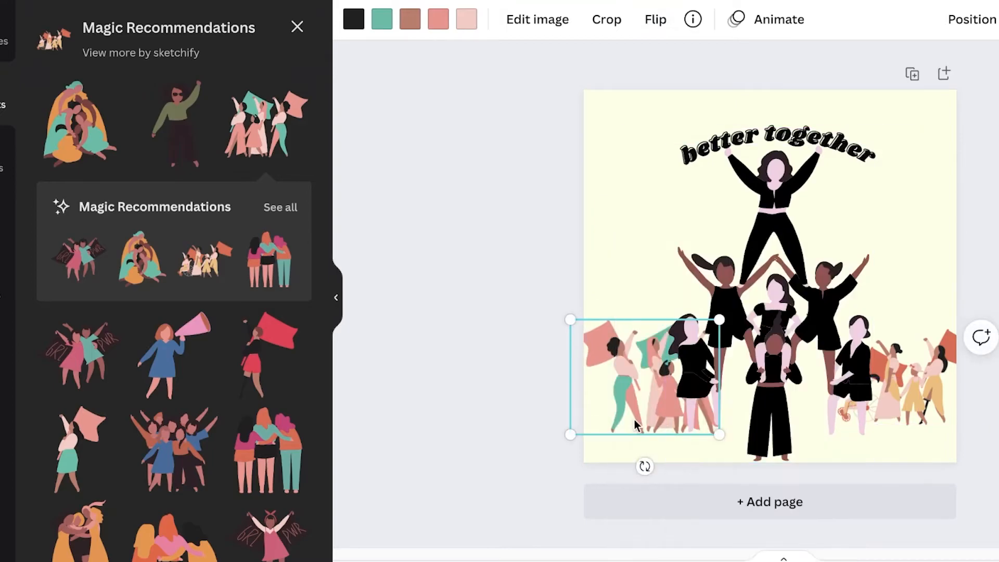
Step: Shrink the flipped flag group to about 6.3 × 4.8 in and align its feet with the opposite group, running off the page edge
drag(572, 432, 591, 414)
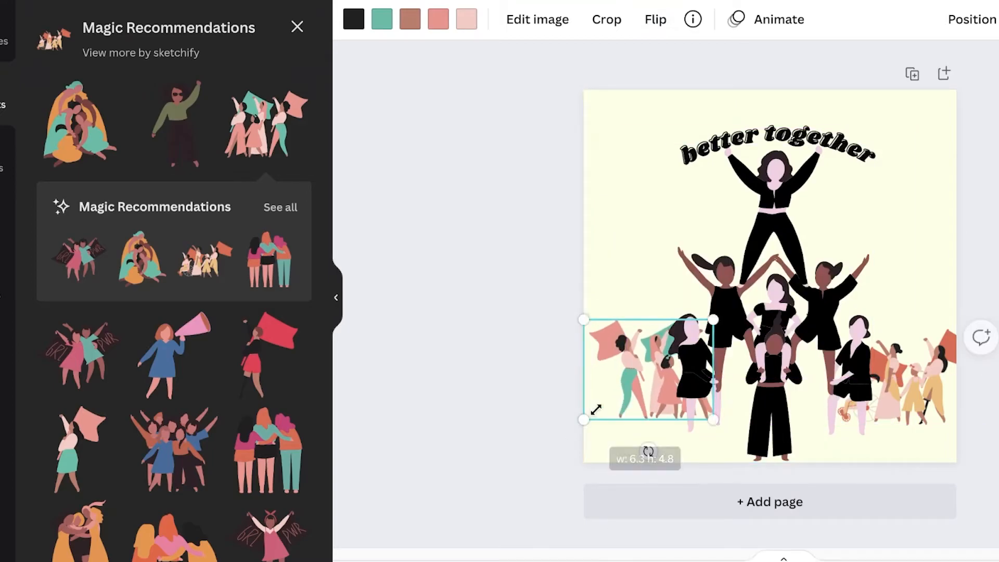
drag(638, 380, 613, 381)
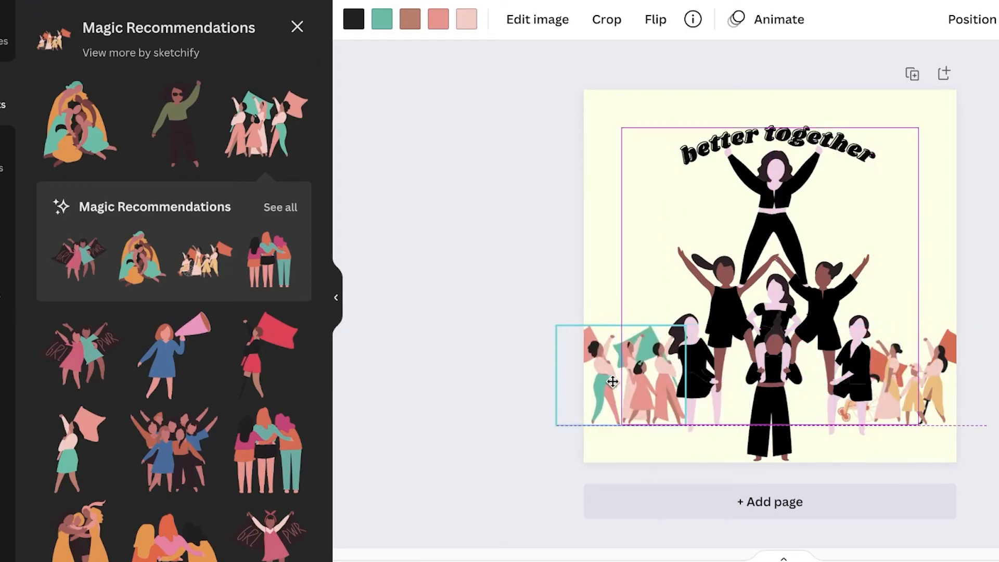
key(Escape)
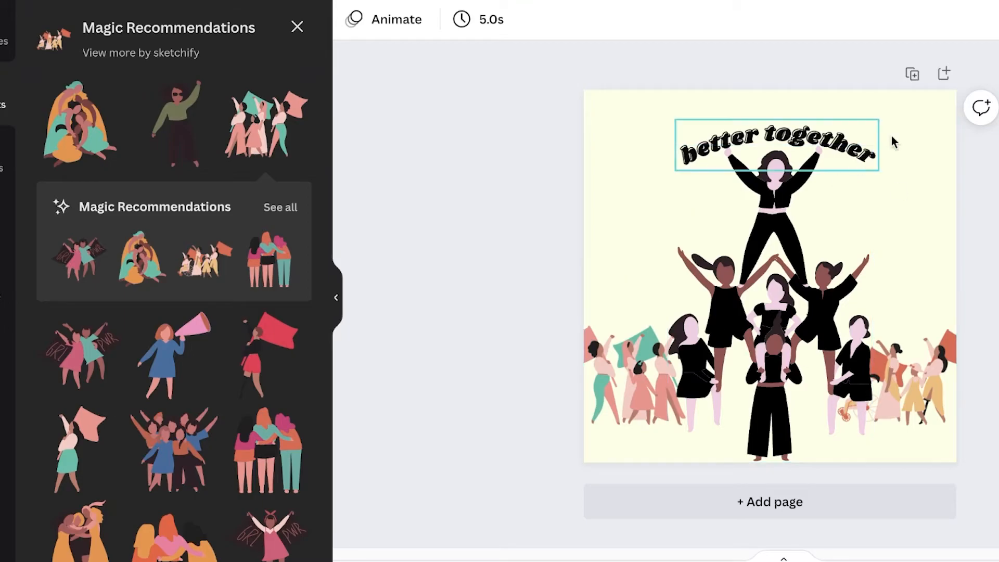
Step: Close the recommendations and search the graphics for "hearts"
click(297, 26)
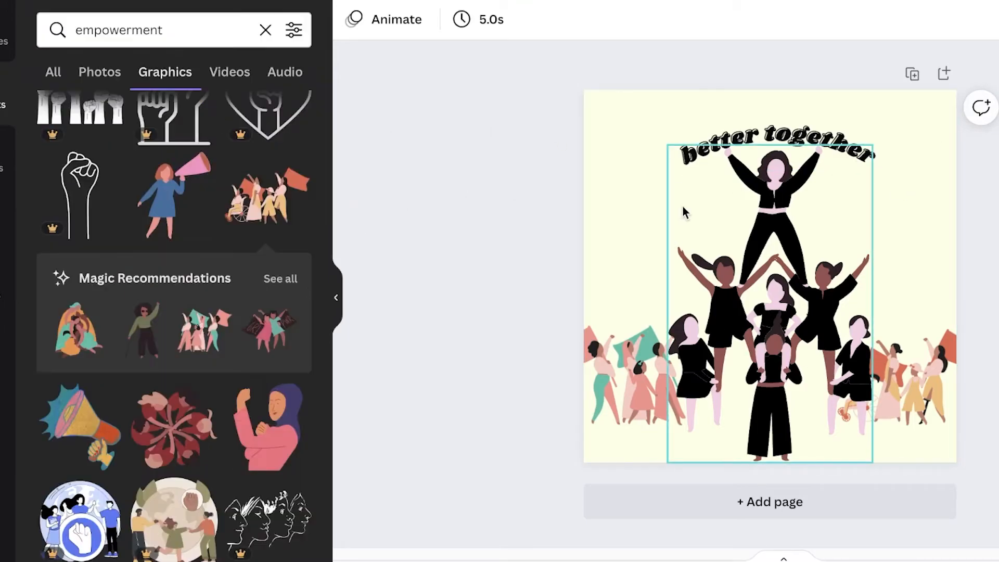
click(266, 33)
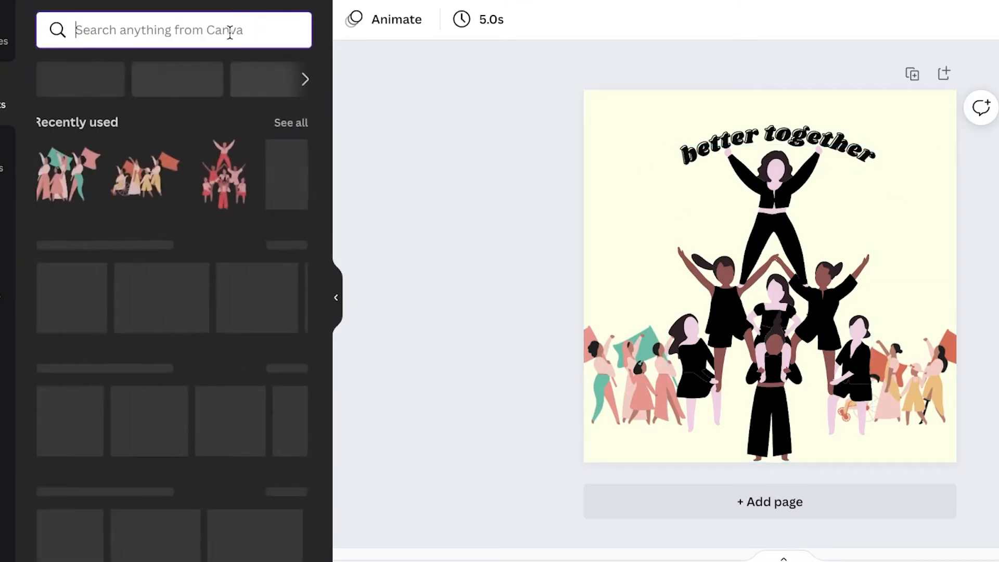
text(hearts)
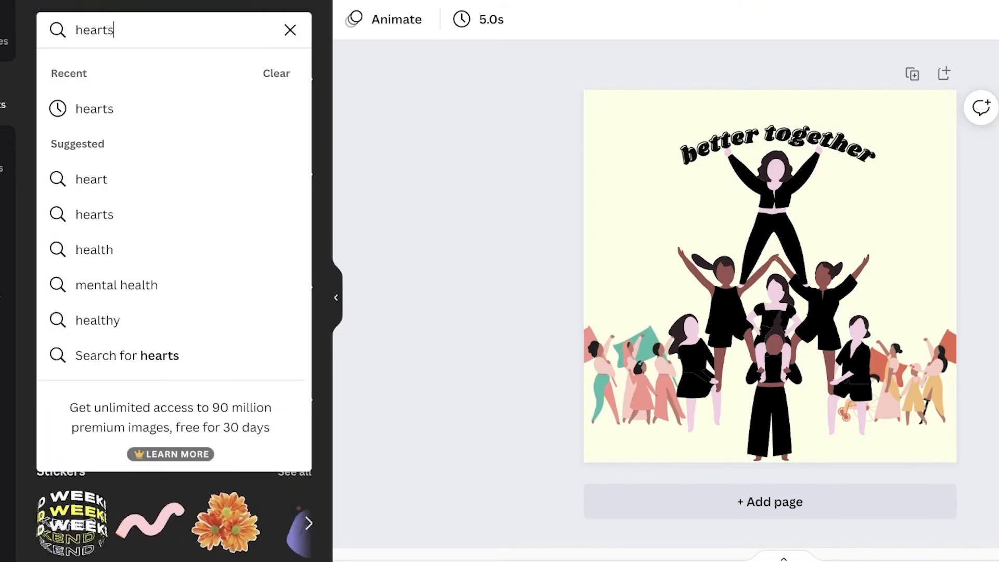
key(Return)
click(165, 75)
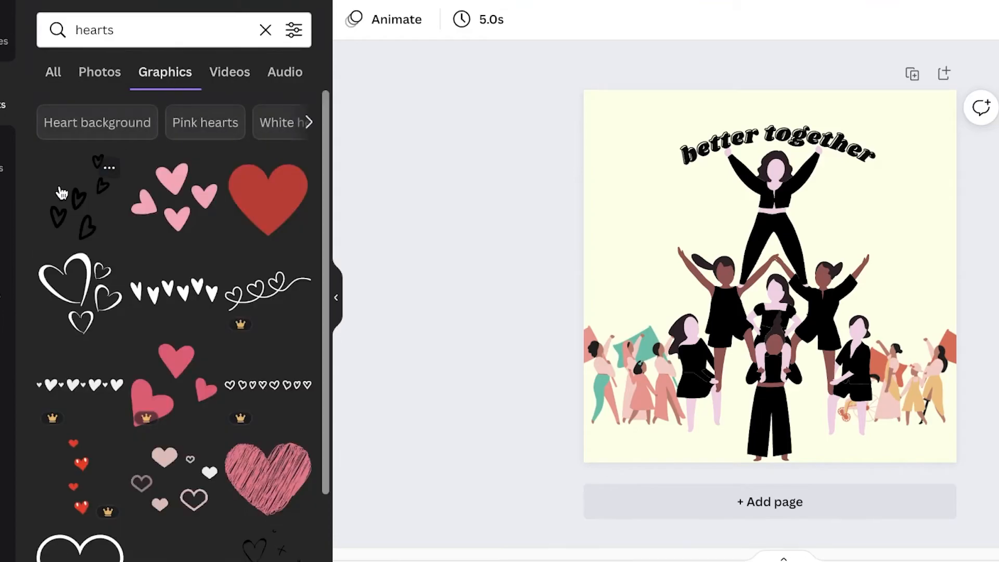
Step: Add the black hand-drawn hearts graphic, shrink it and place it in the page's upper right corner
click(78, 197)
drag(757, 319, 904, 240)
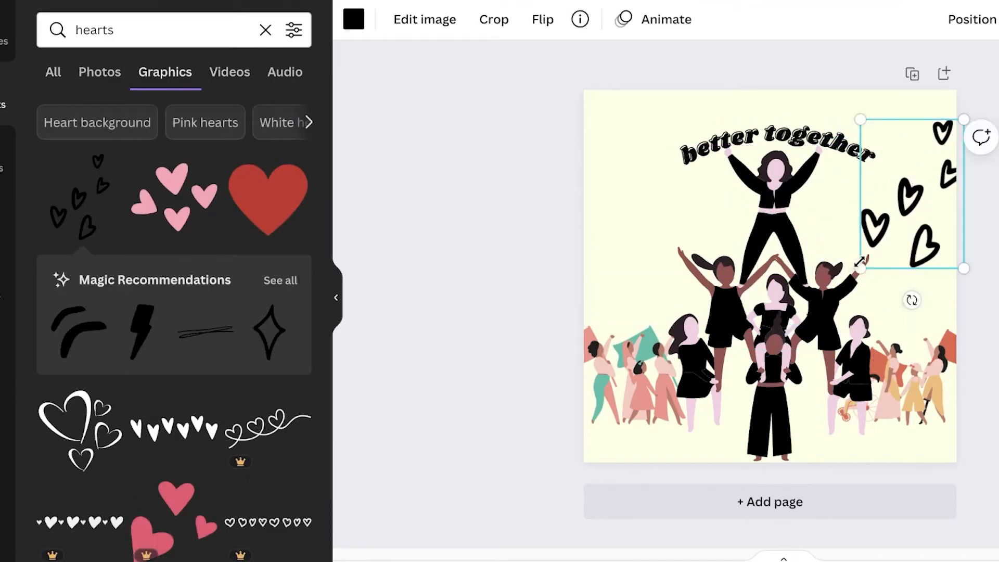
drag(857, 264, 905, 136)
drag(902, 200, 926, 120)
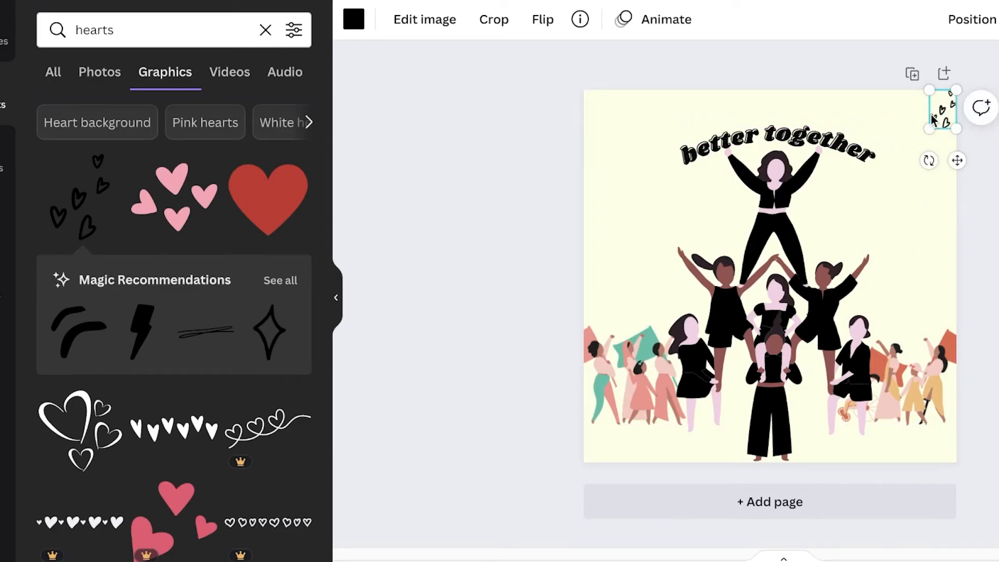
Step: Duplicate the hearts into the page's upper left corner and flip the copy horizontally
drag(877, 126, 592, 122)
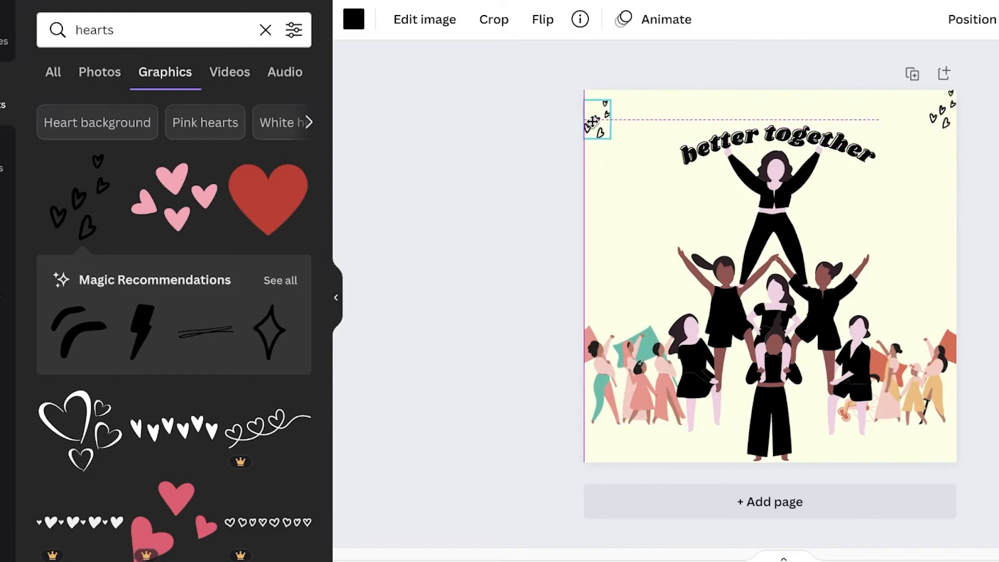
click(543, 21)
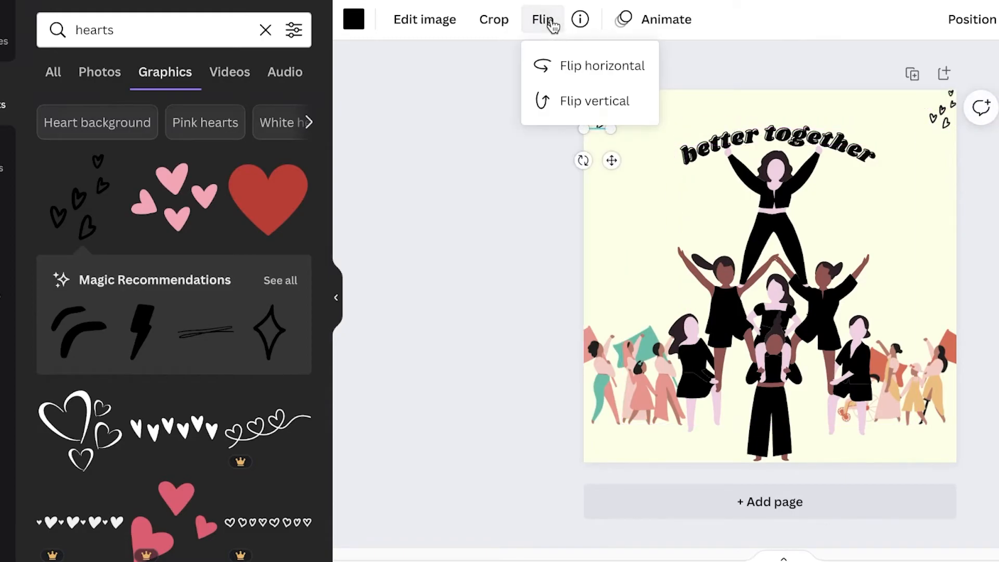
click(561, 72)
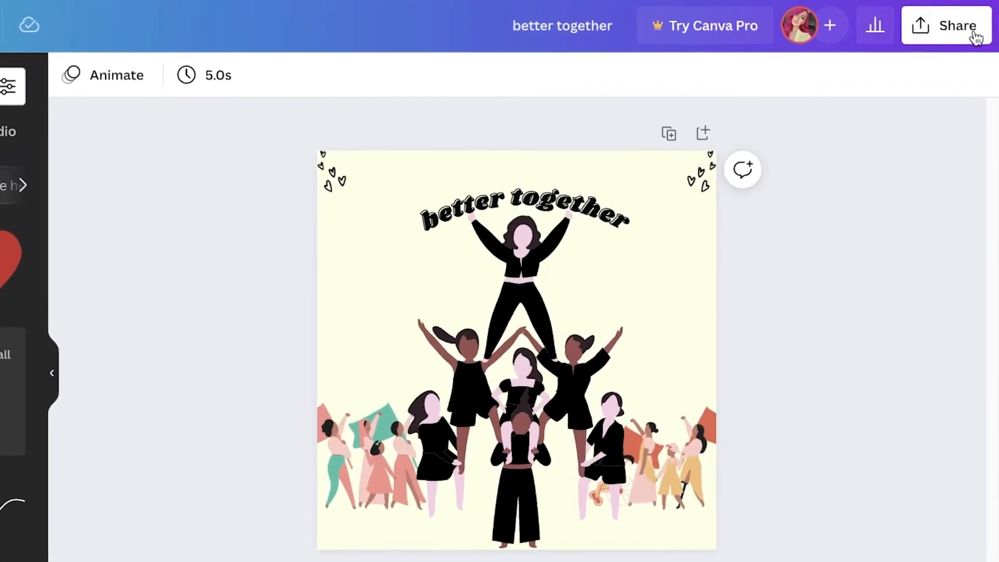
Step: Download the finished "better together" design as a PNG file
click(967, 31)
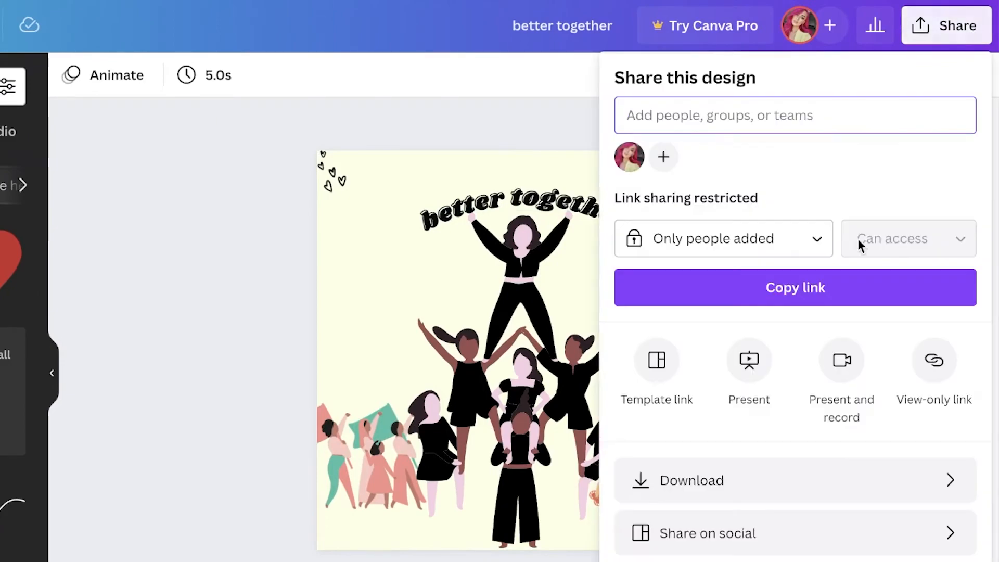
click(753, 480)
click(796, 420)
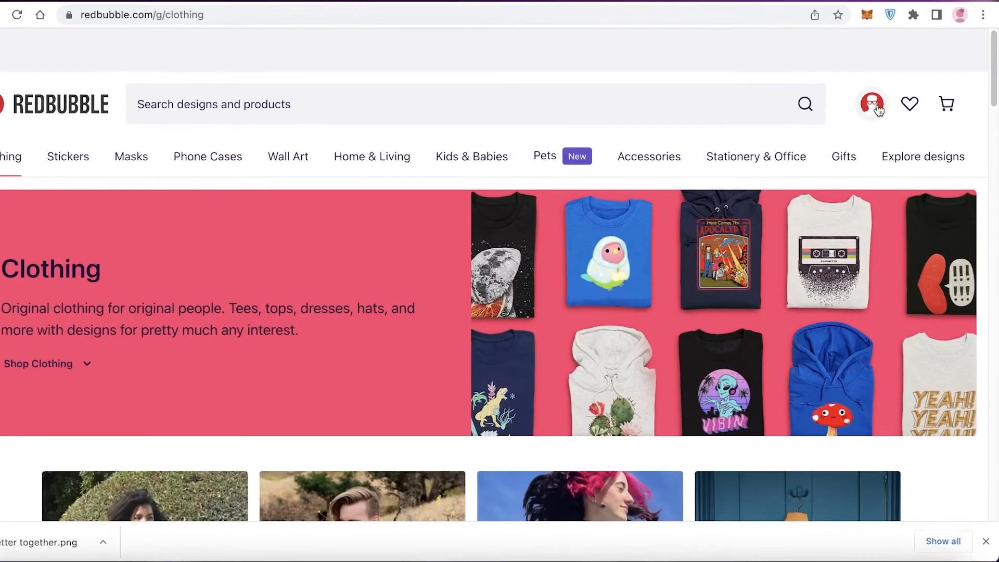
Step: Switch to Redbubble, upload the downloaded "better together" image as a new work and enter "female" in its title
click(874, 113)
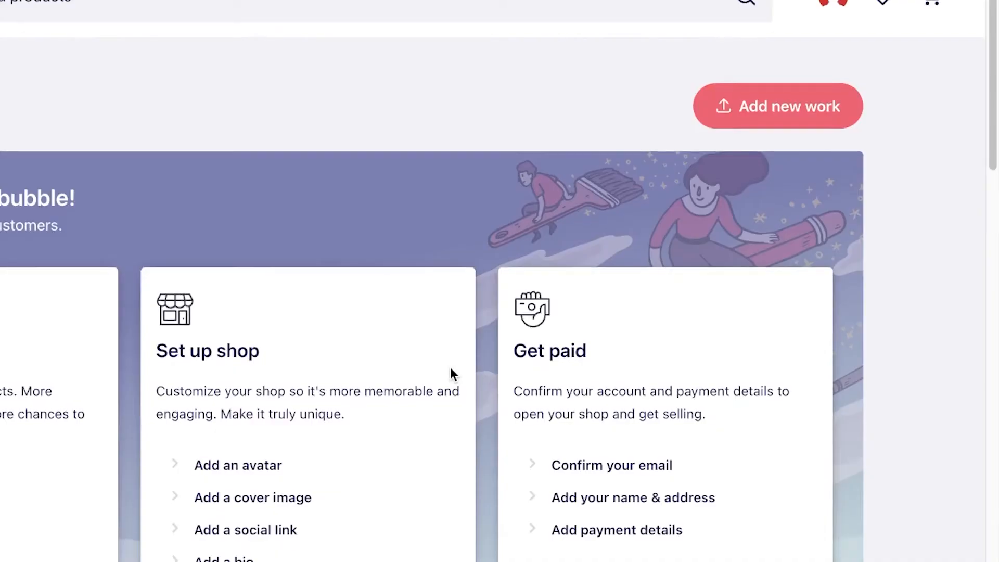
scroll(451, 367, down, 8)
scroll(379, 343, up, 8)
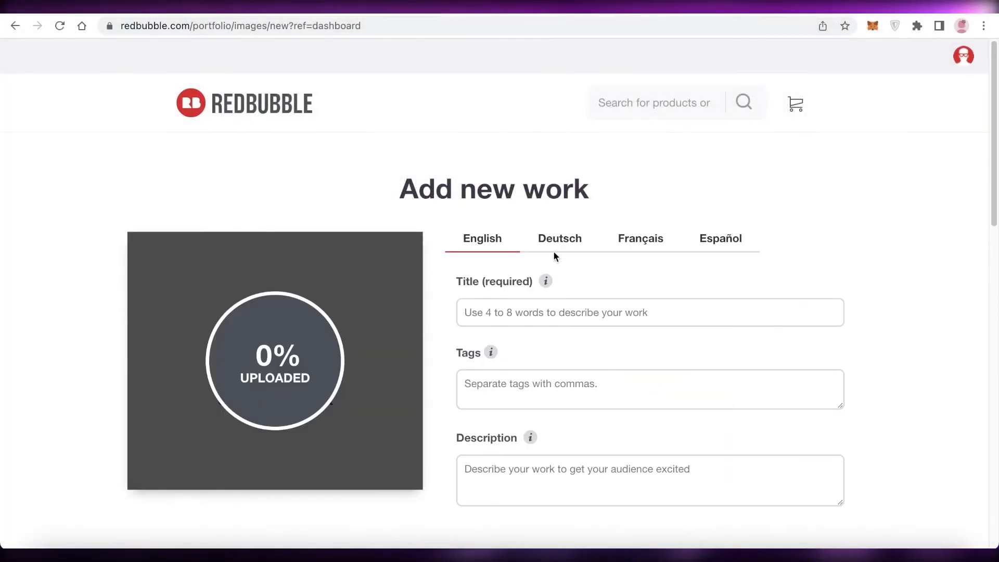
scroll(563, 246, down, 3)
click(547, 156)
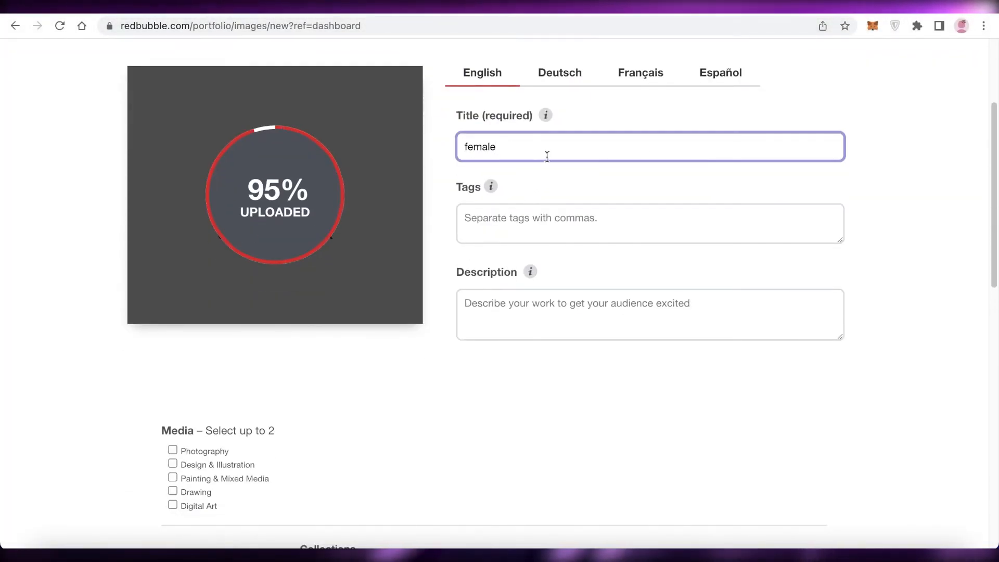
Step: Examine the product previews to see how the uploaded design looks on clothing and caps
scroll(546, 171, down, 7)
scroll(531, 227, up, 6)
scroll(528, 221, down, 7)
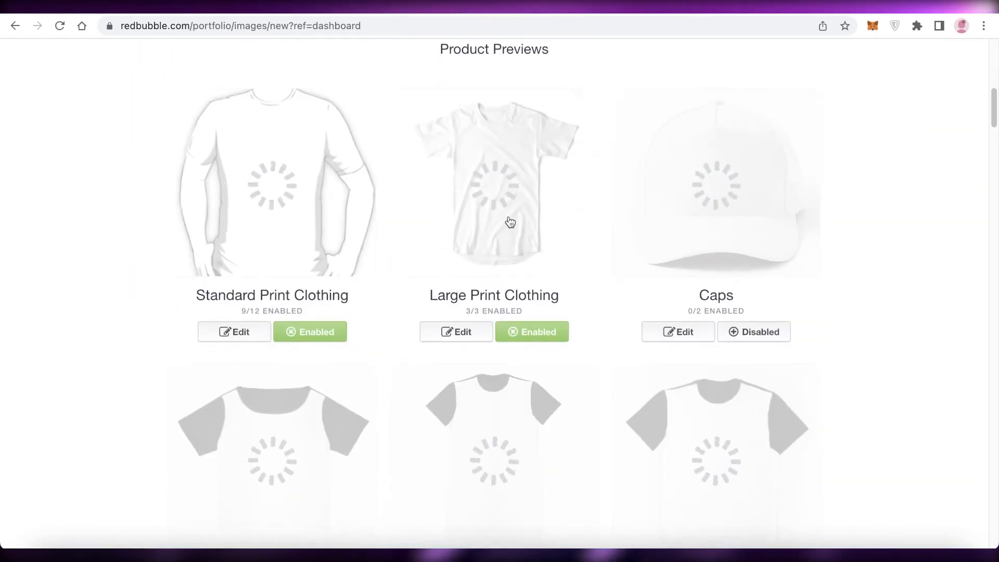
scroll(988, 145, down, 3)
scroll(933, 183, up, 5)
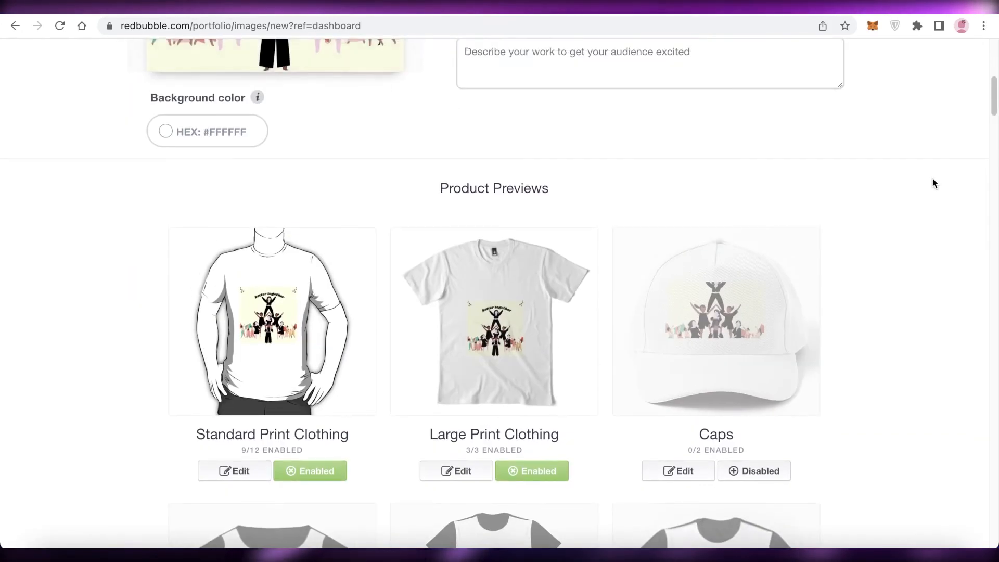
scroll(932, 183, down, 1)
scroll(556, 260, down, 5)
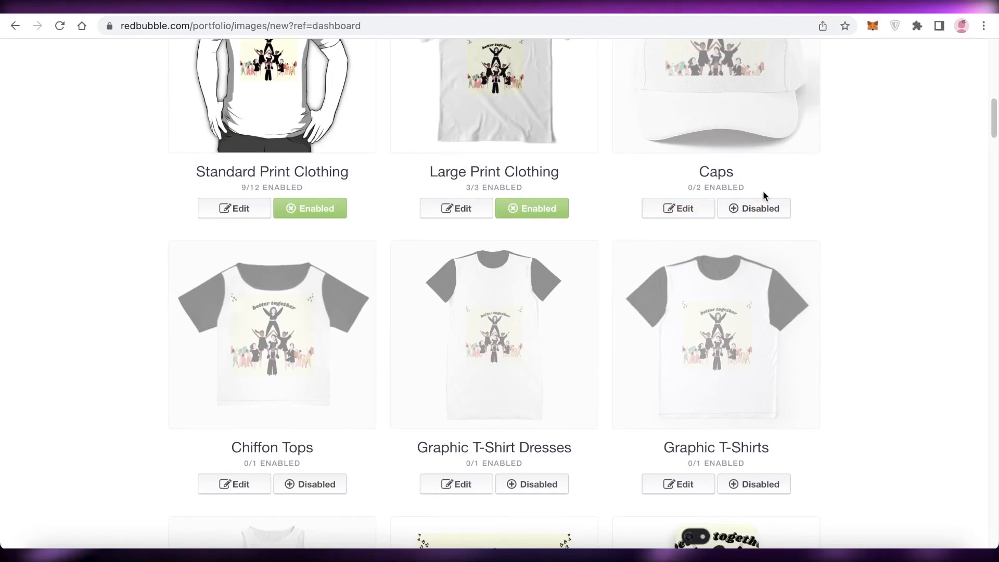
scroll(305, 228, up, 3)
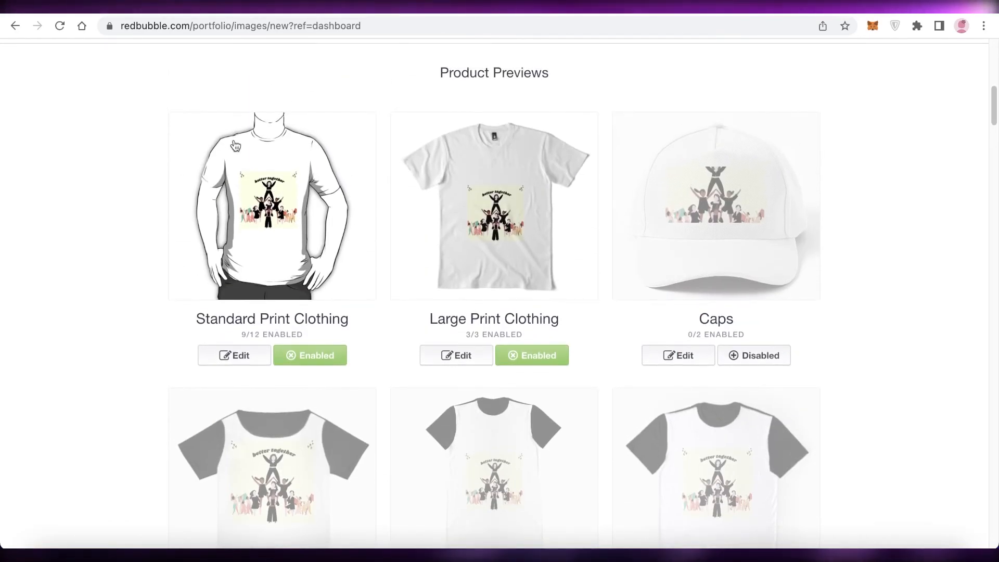
Step: Disable the Phone Cases & Skins product and enable Mouse Pads for the design
scroll(605, 136, down, 9)
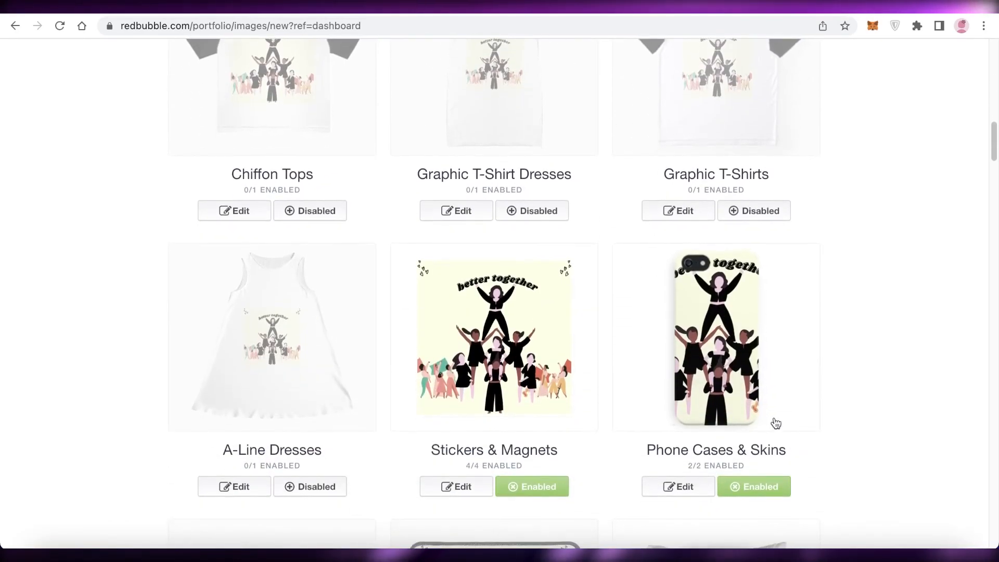
click(751, 485)
scroll(568, 250, down, 3)
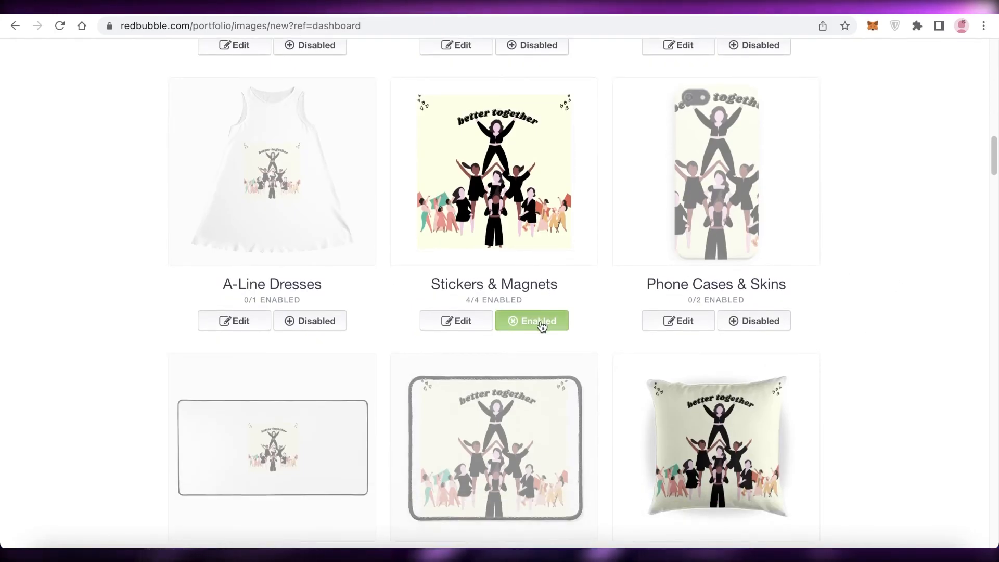
scroll(541, 326, down, 6)
click(540, 297)
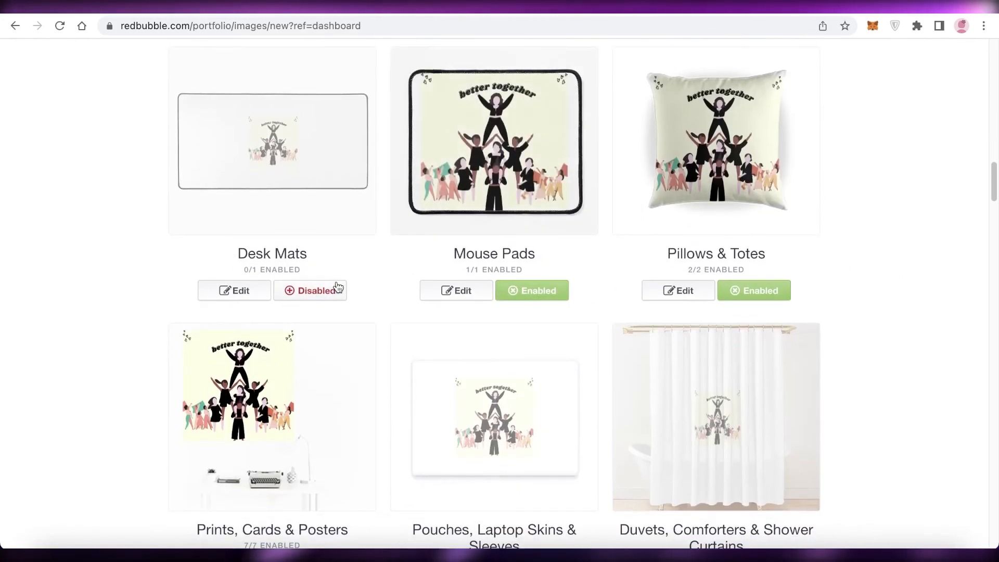
Step: Disable the Travel Mugs and Mugs products for the design
scroll(337, 287, down, 15)
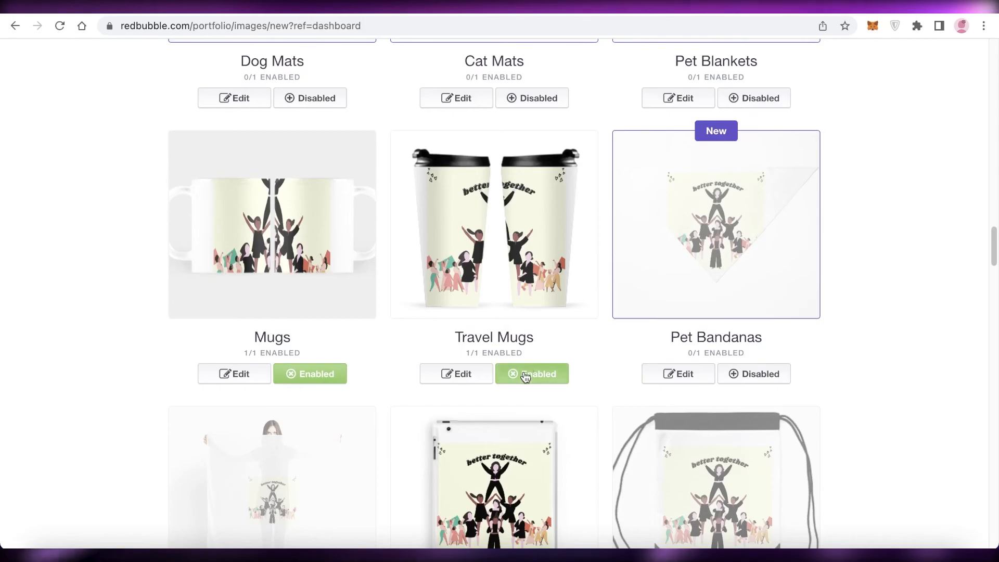
click(525, 374)
click(312, 376)
scroll(364, 338, down, 7)
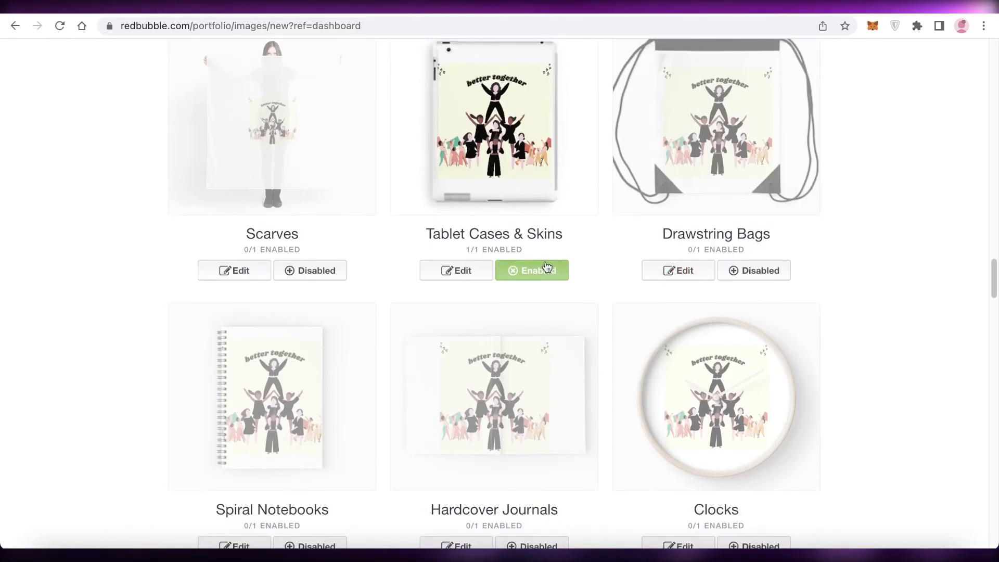
Step: Enable the Scarves and Clocks products for the design
click(315, 271)
scroll(866, 166, down, 10)
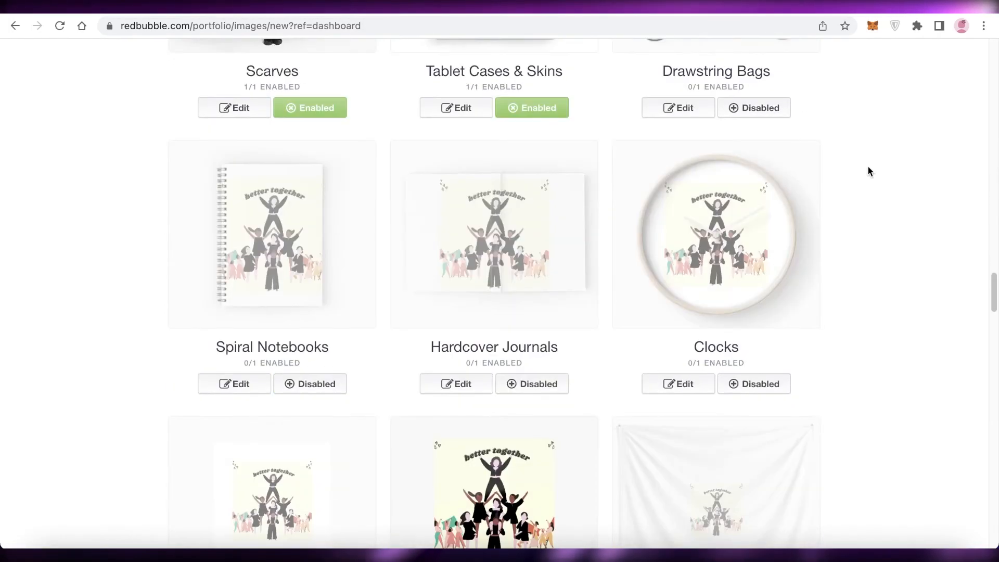
scroll(867, 166, up, 8)
click(749, 138)
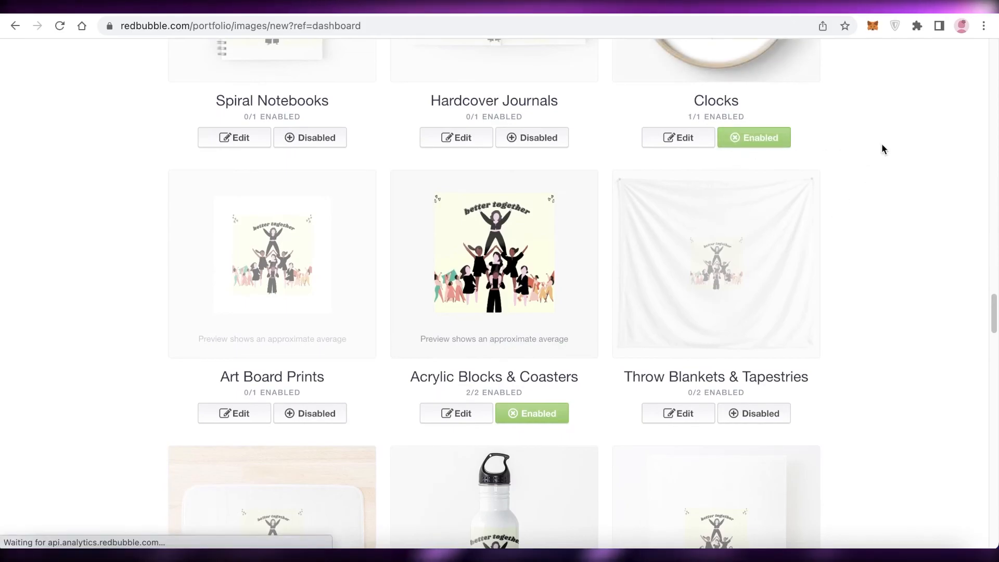
Step: Review the full product list down to the rights declaration to check which products are enabled for the design
scroll(885, 145, up, 7)
scroll(910, 151, down, 6)
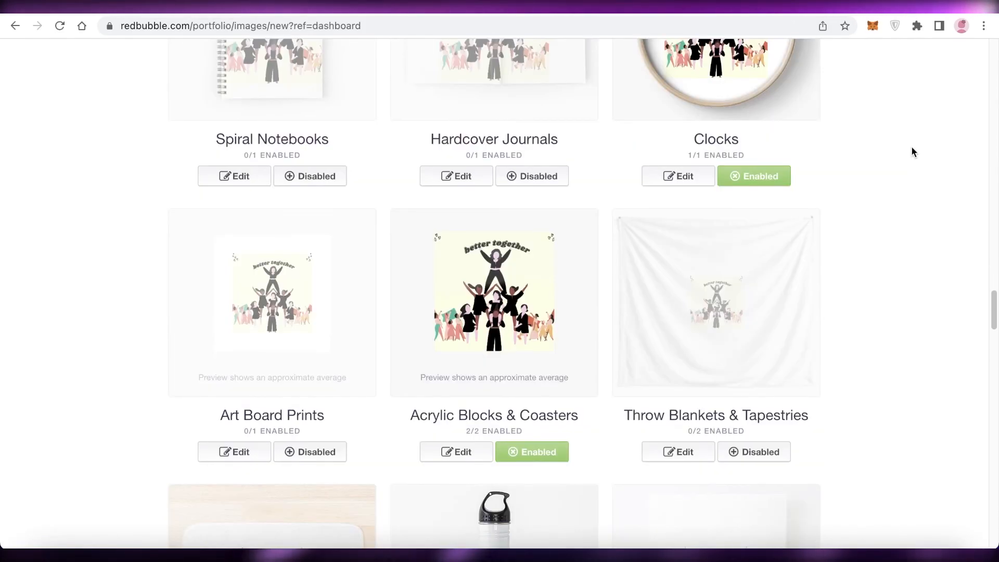
scroll(910, 151, up, 11)
scroll(910, 148, up, 10)
scroll(910, 144, down, 13)
scroll(907, 143, up, 20)
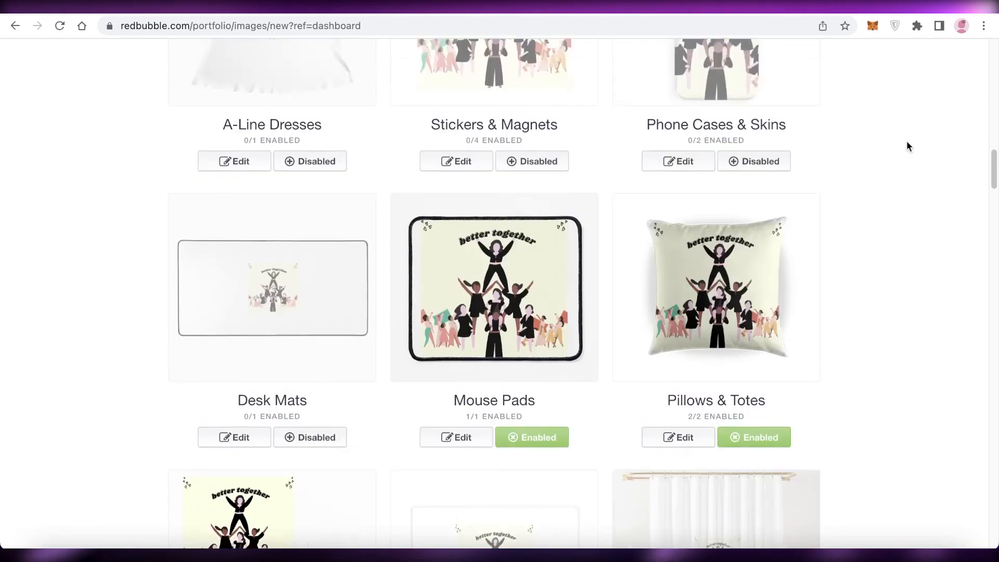
scroll(907, 146, down, 20)
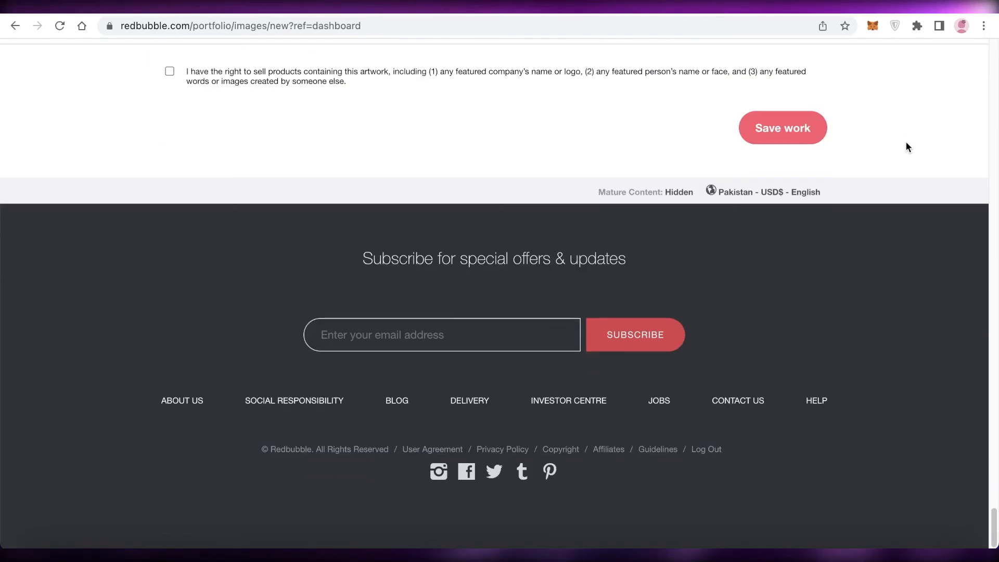
scroll(906, 141, up, 20)
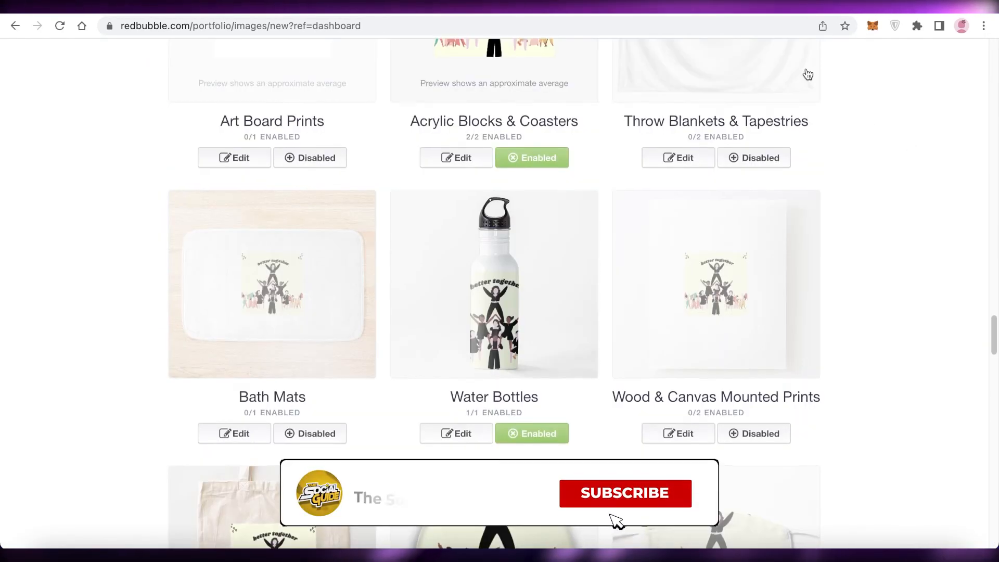
scroll(806, 60, up, 10)
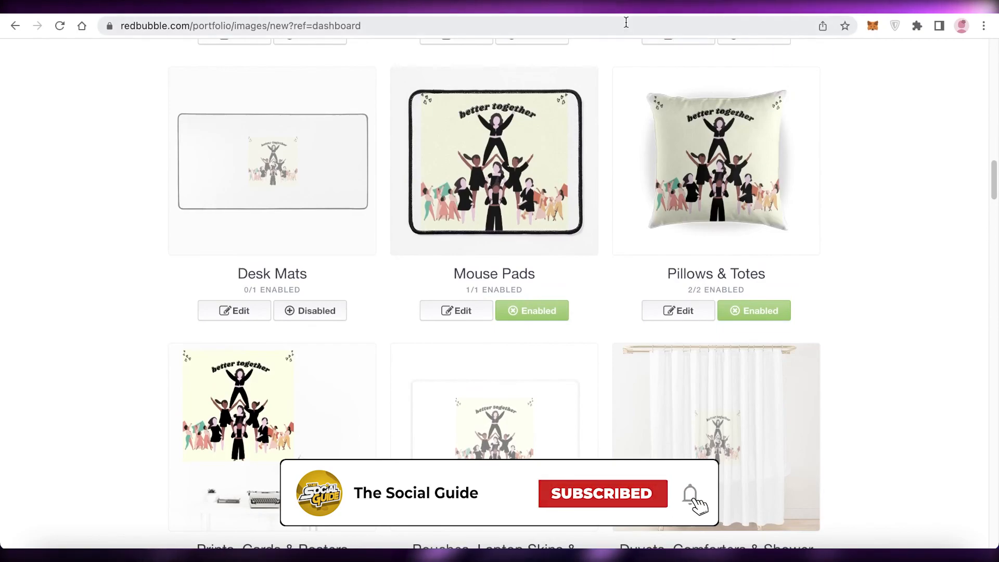